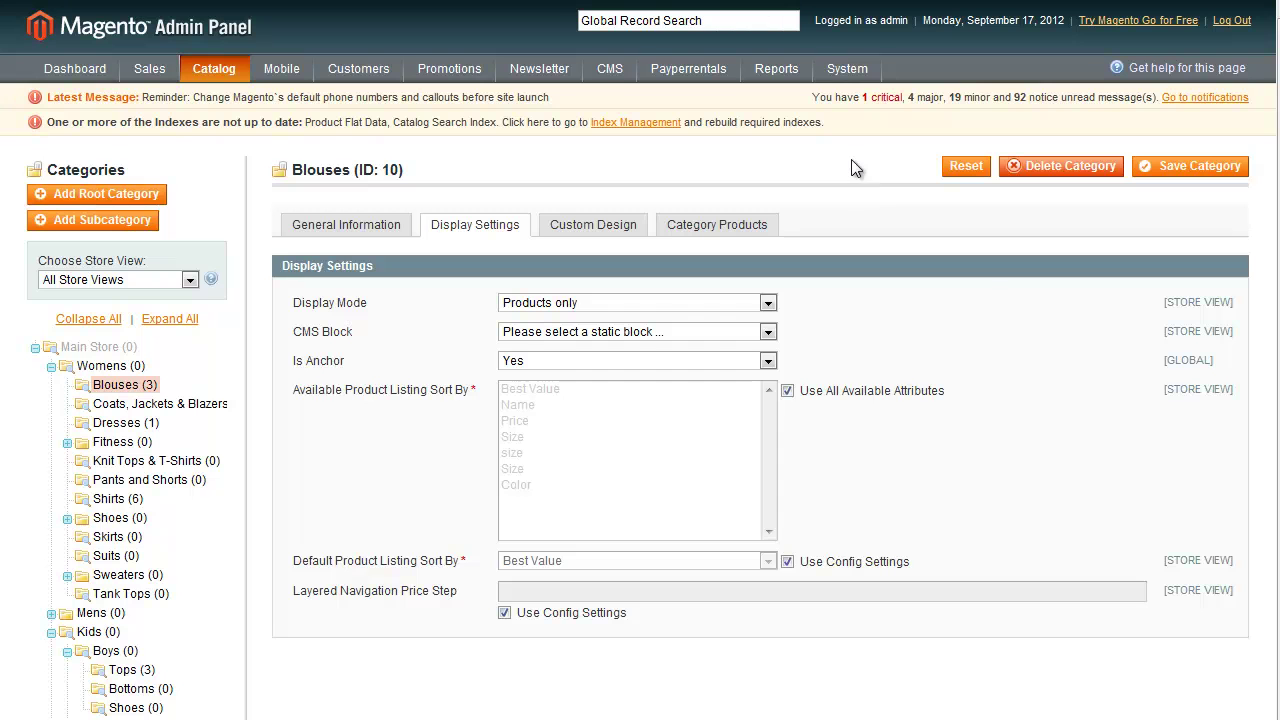
Step: Open the Export All Products dataflow profile and run it to generate the product CSV on the server
mouse_move(841, 70)
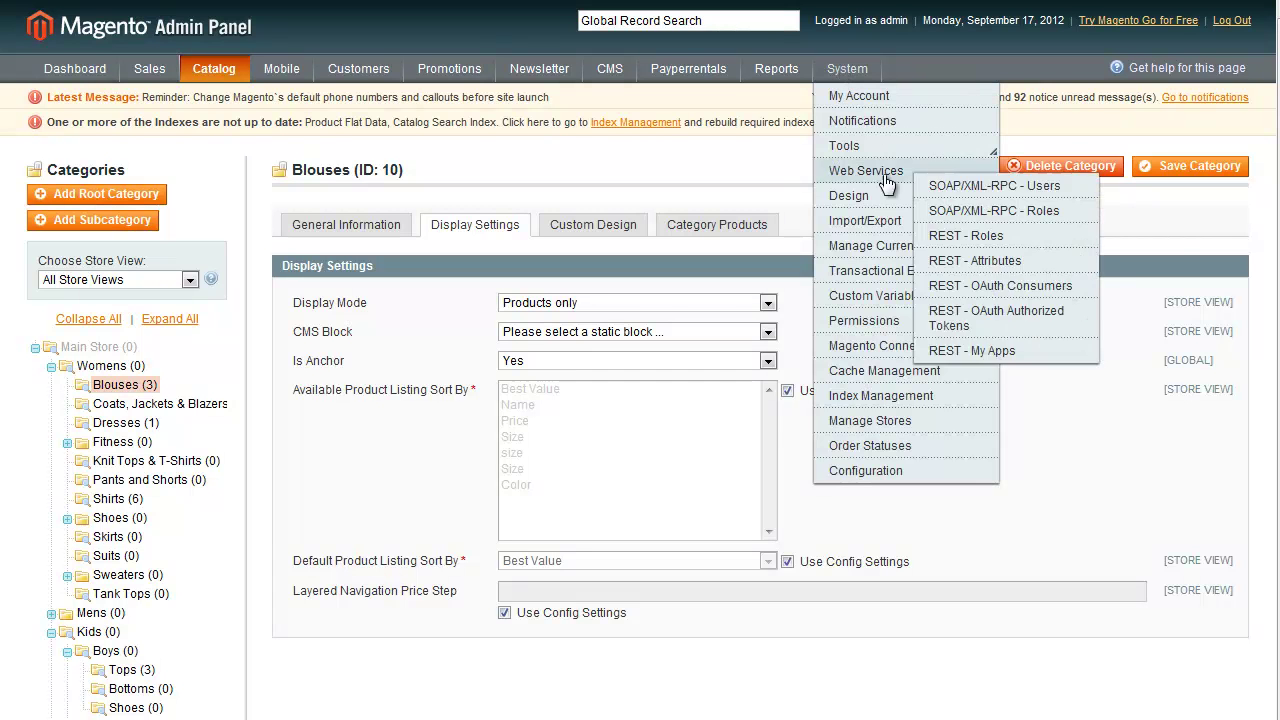
mouse_move(890, 221)
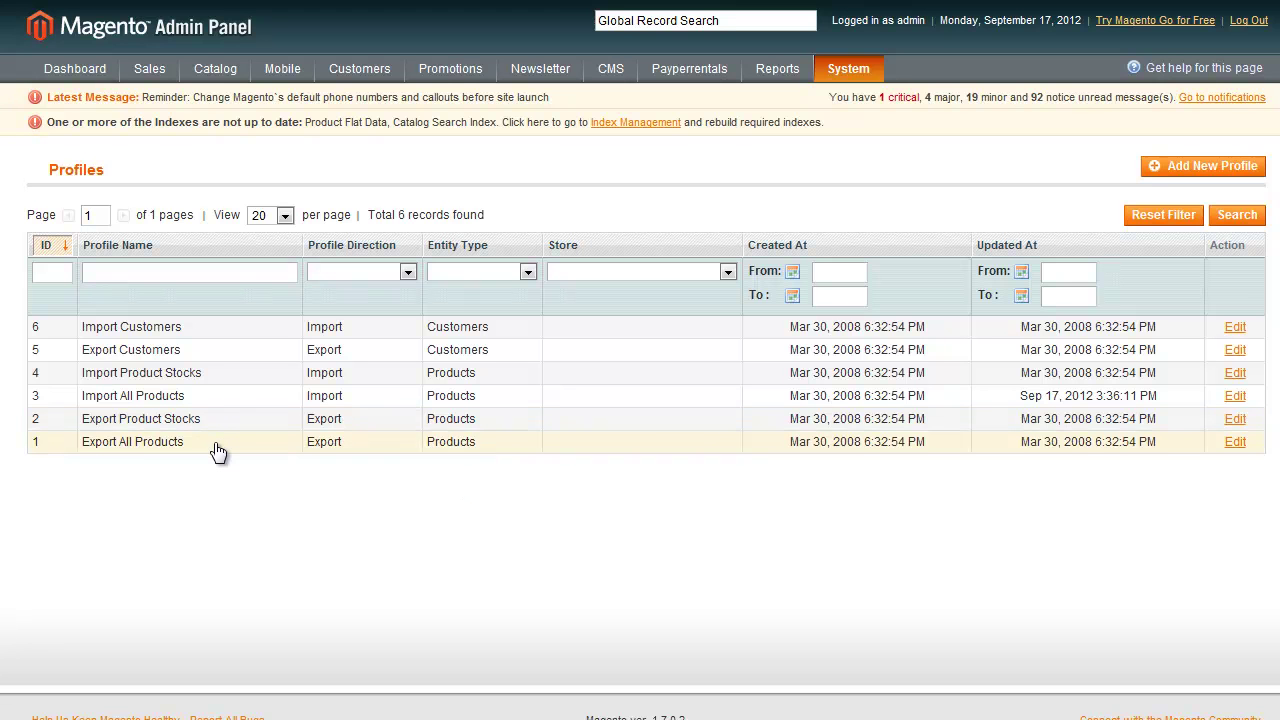
left_click(217, 444)
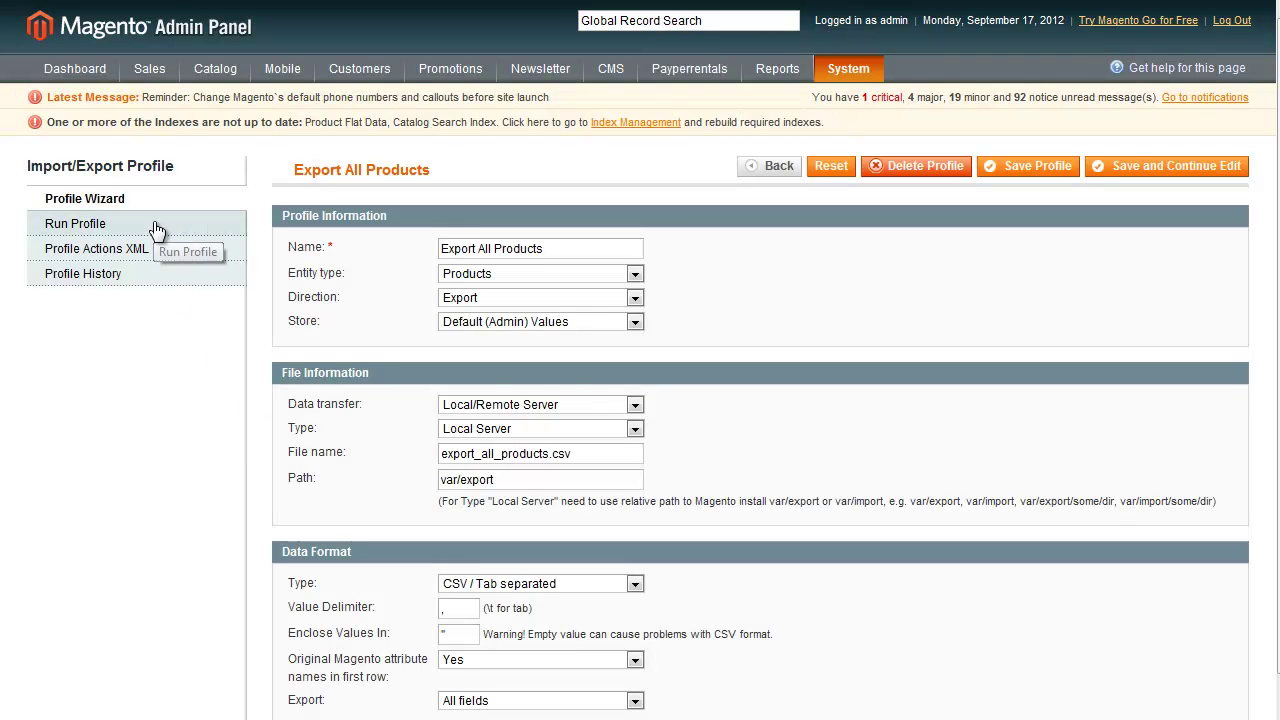
left_click(156, 228)
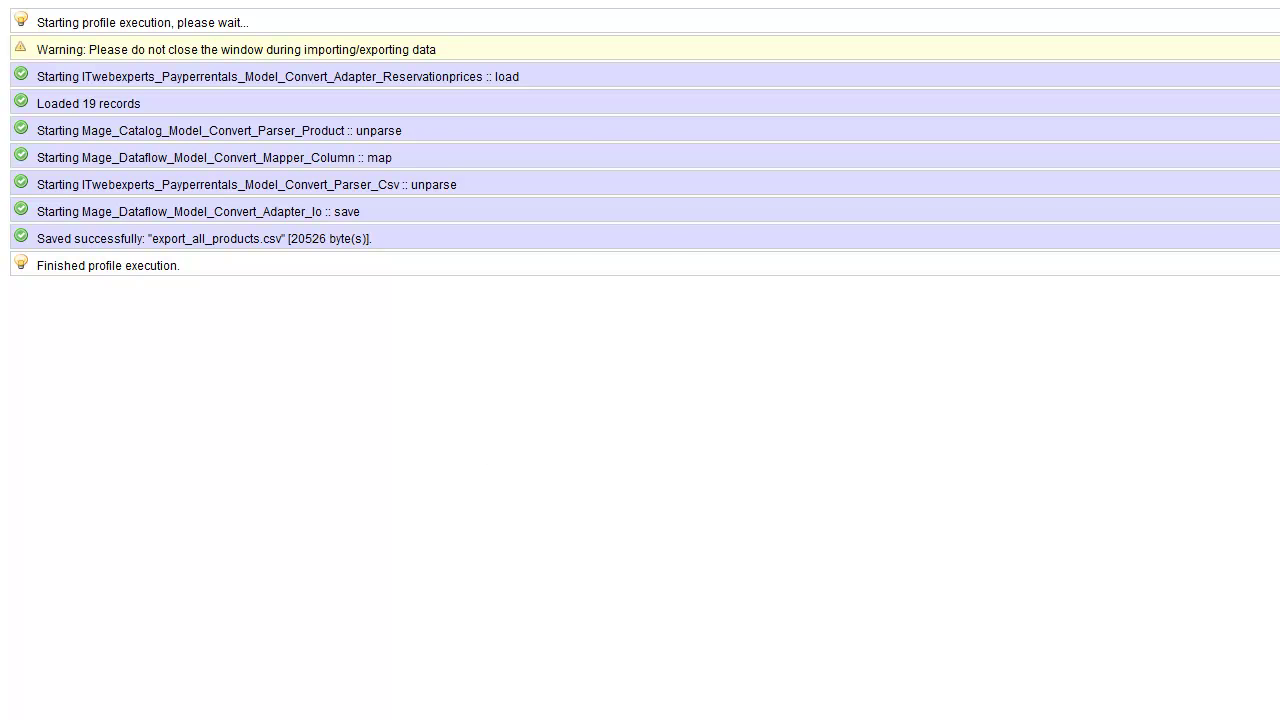
Step: Switch to the FTP client and refresh the remote /public_html/new/var/export directory listing
key("alt+Tab")
left_click_drag(746, 106, 326, 0)
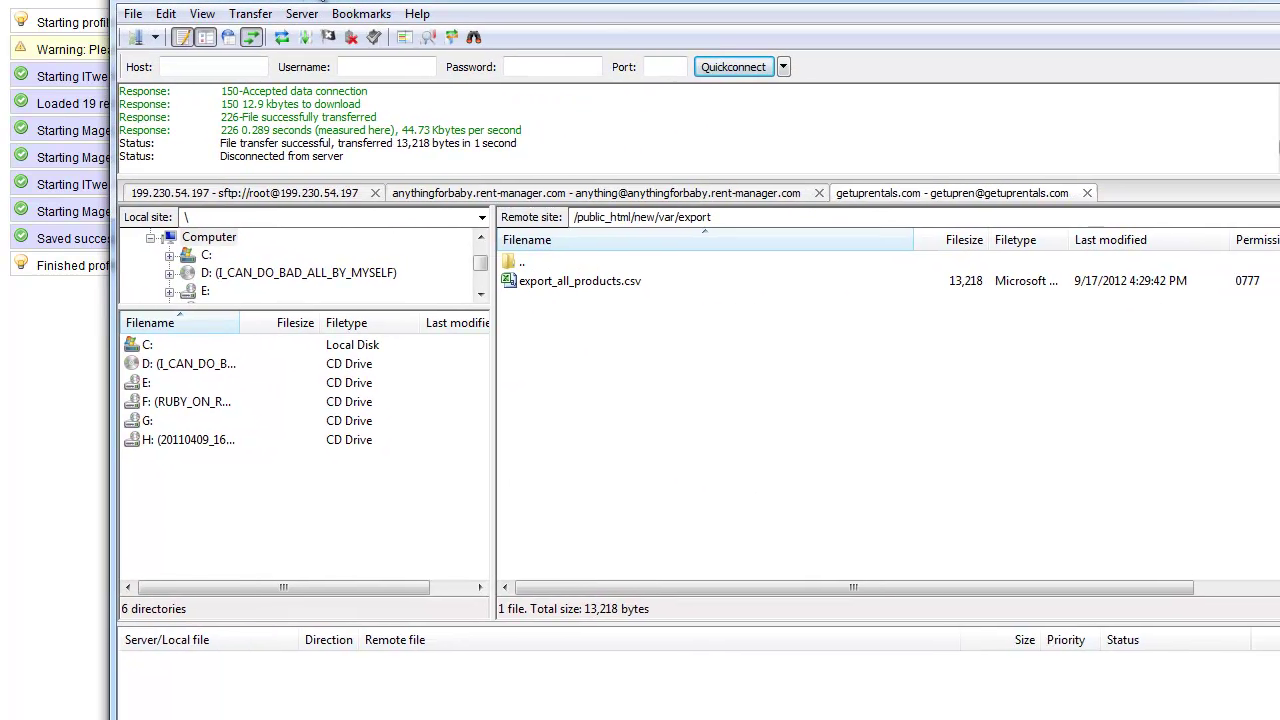
double_click(558, 265)
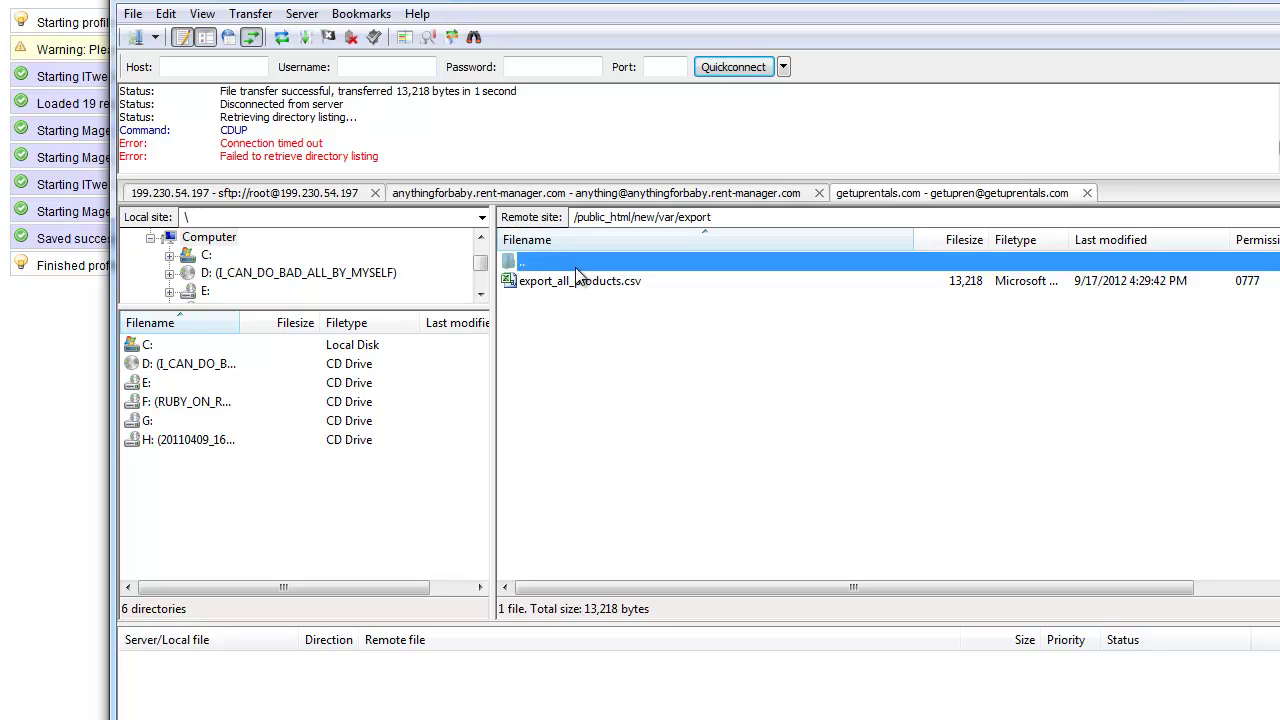
left_click(283, 42)
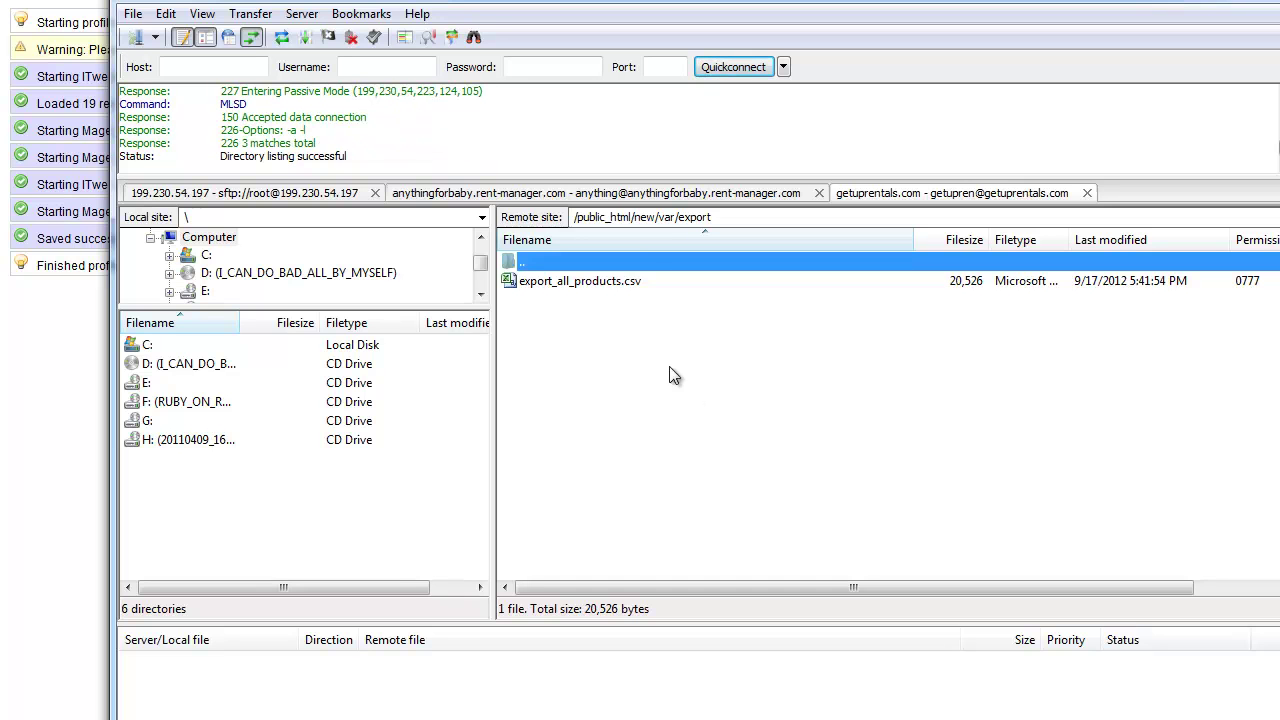
Step: Try to download the remote export_all_products.csv to the desktop, overwriting the existing copy
left_click(640, 284)
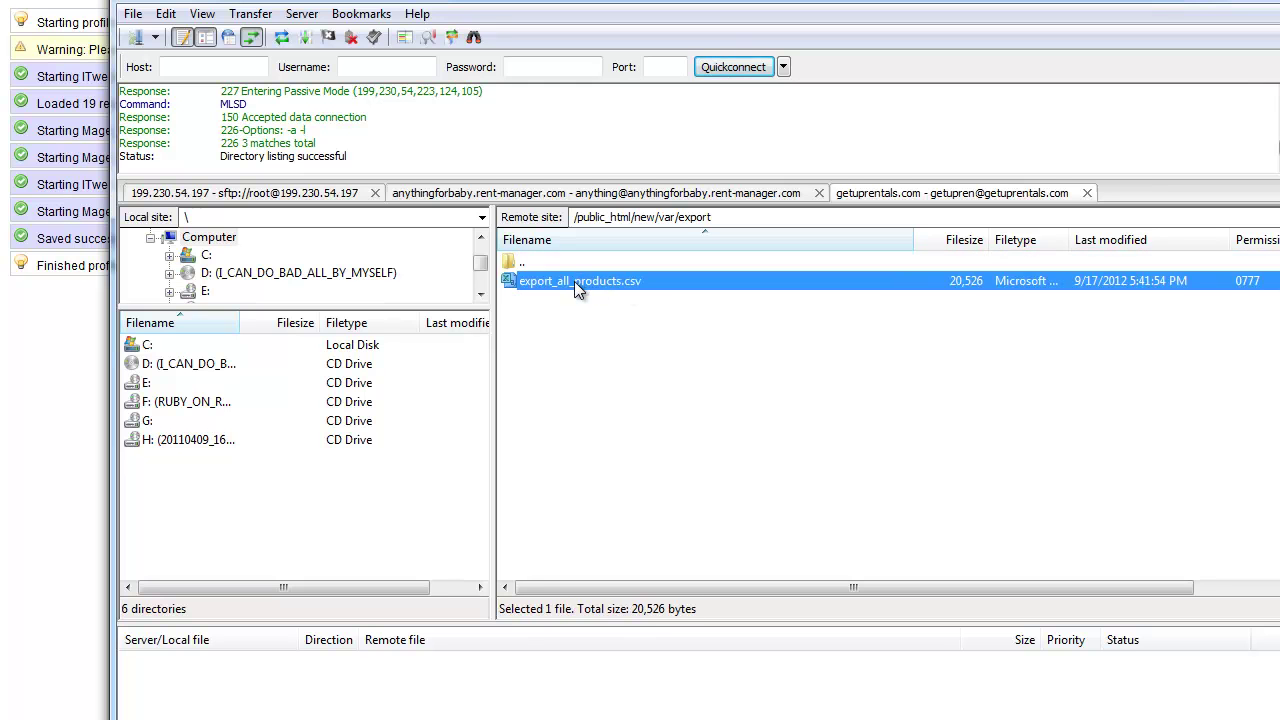
left_click_drag(576, 283, 95, 710)
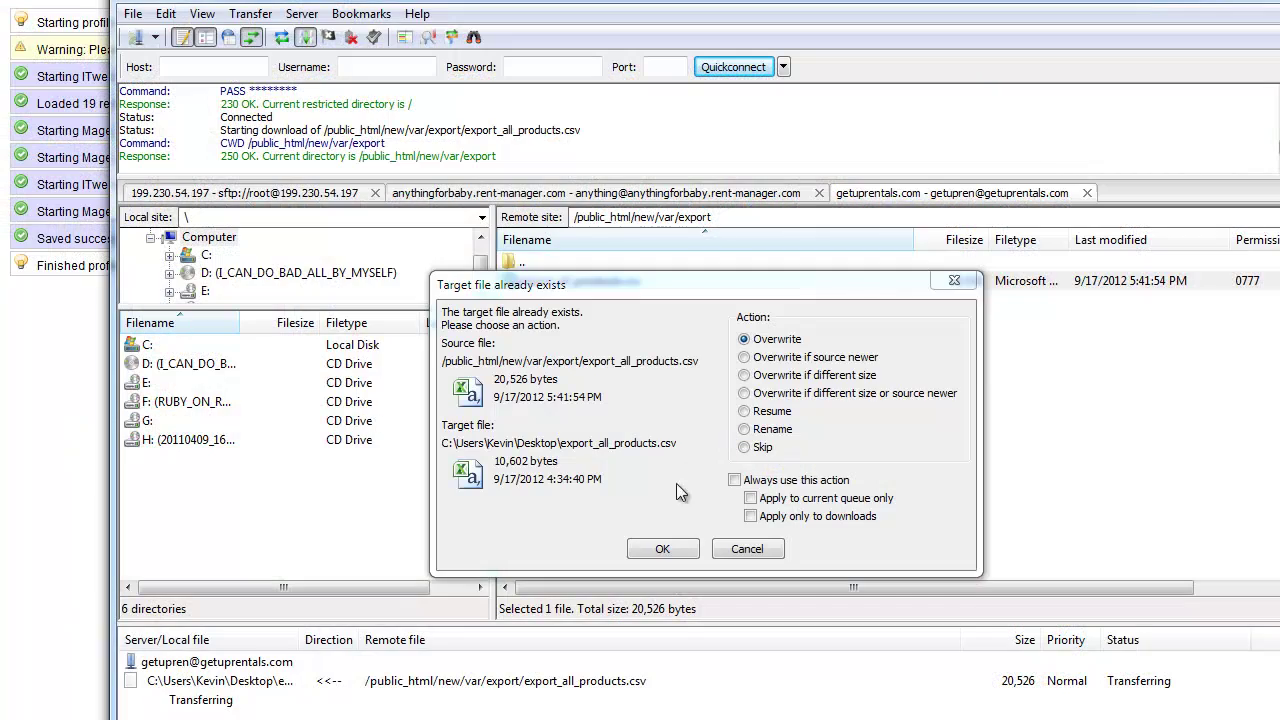
left_click(634, 556)
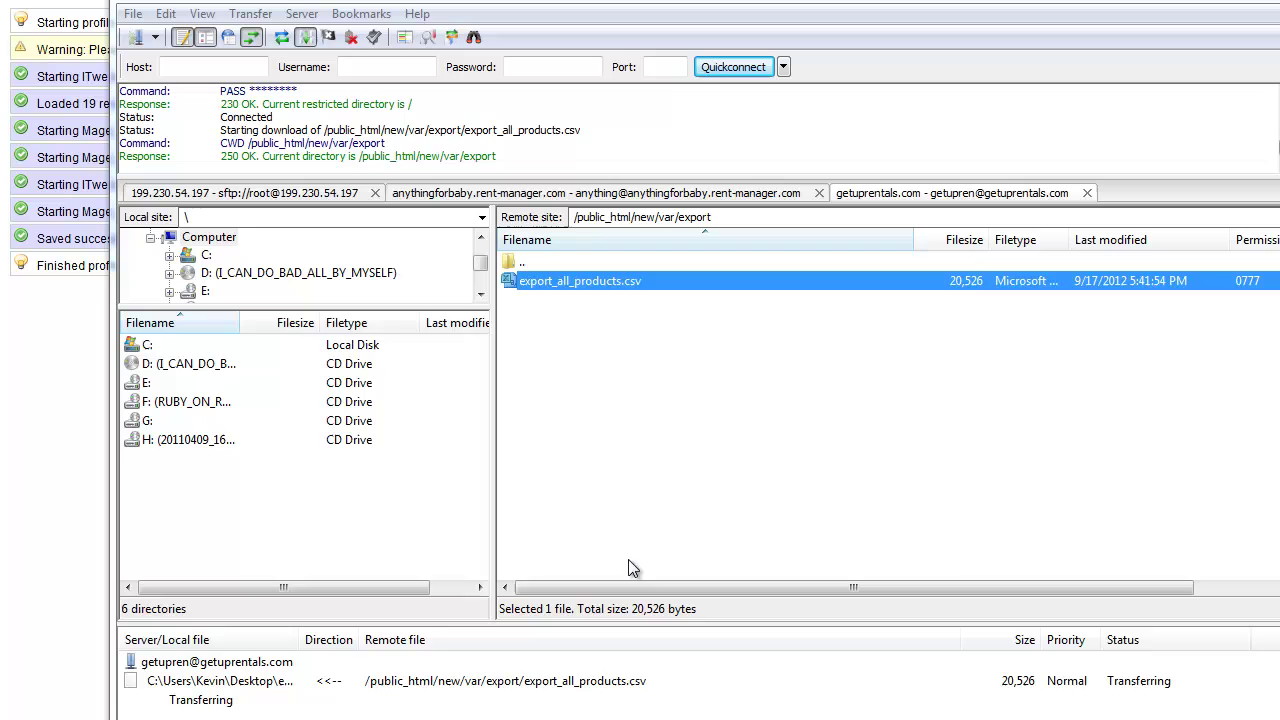
left_click(652, 556)
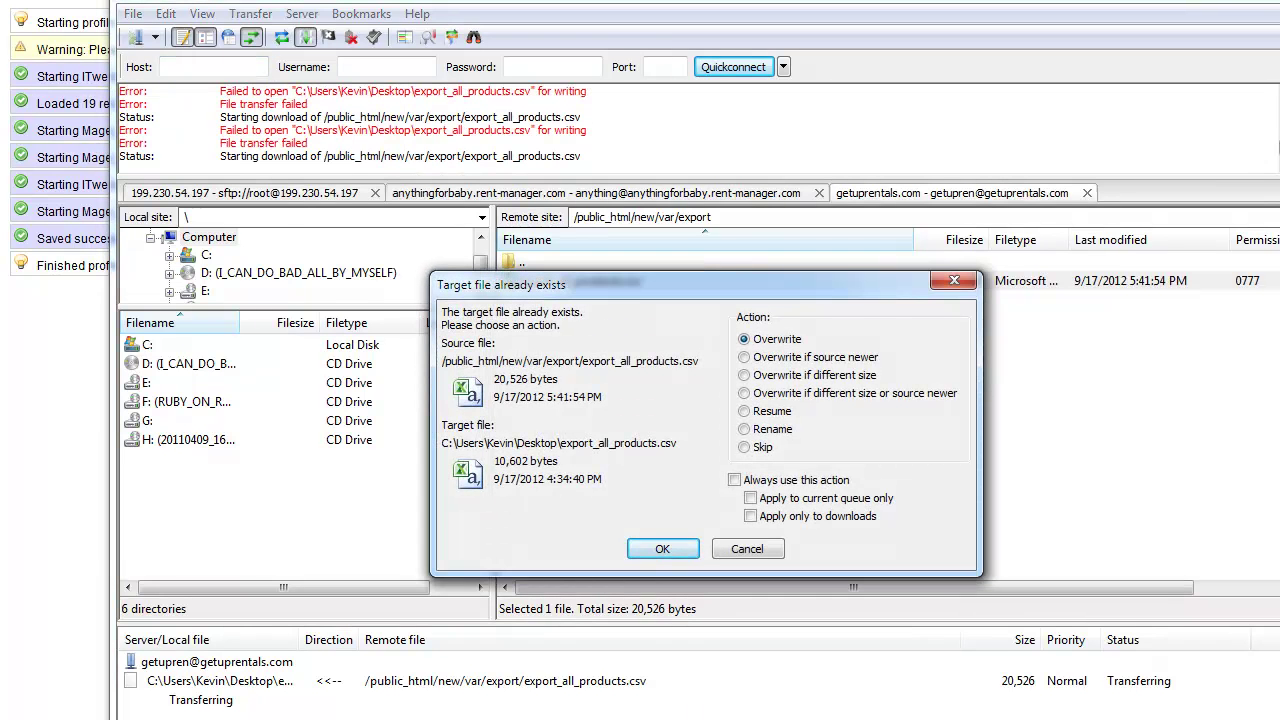
Step: Close the old export_all_products.csv in Excel without saving, and overwrite the desktop copy with the downloaded file
key("alt+Tab")
key("alt+F4")
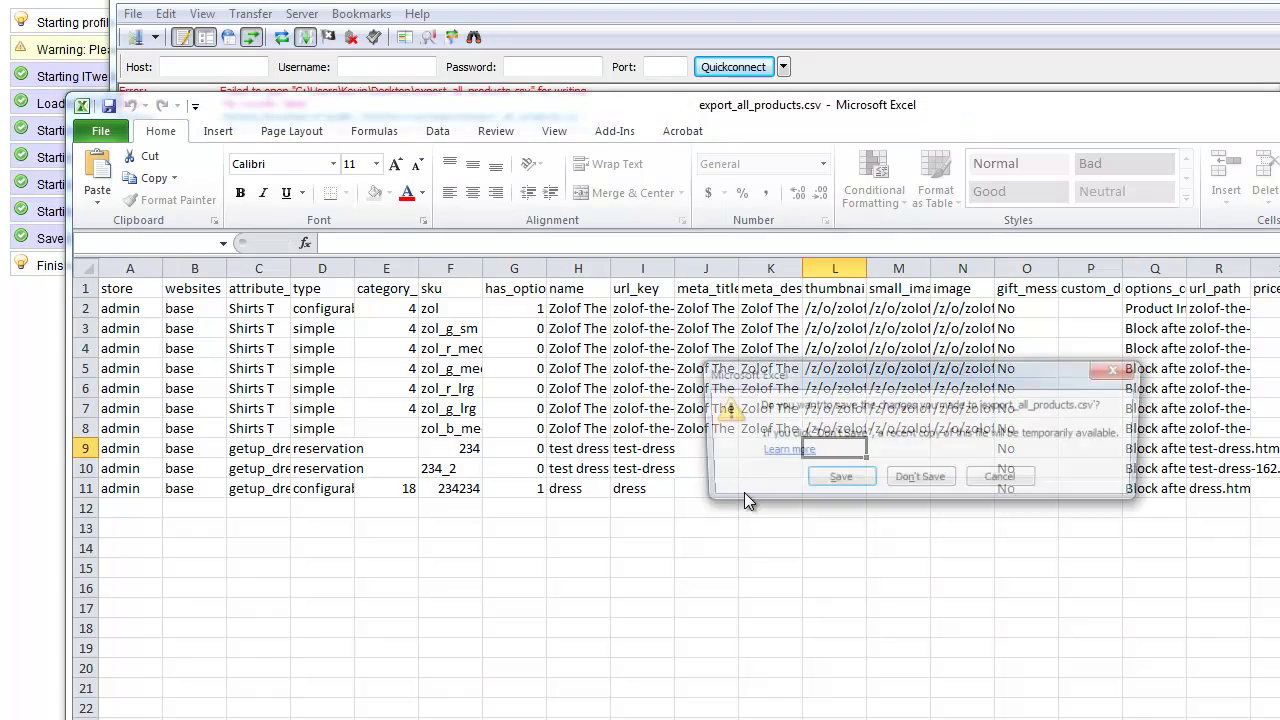
left_click(916, 481)
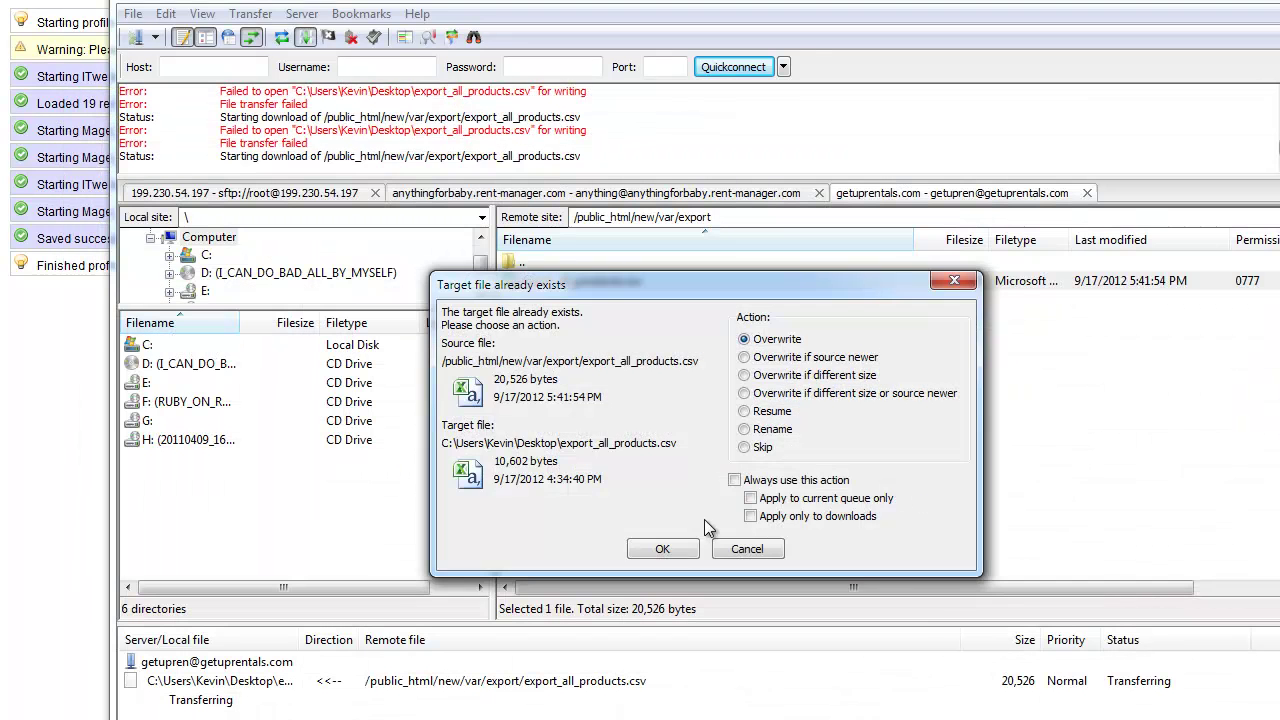
left_click(680, 547)
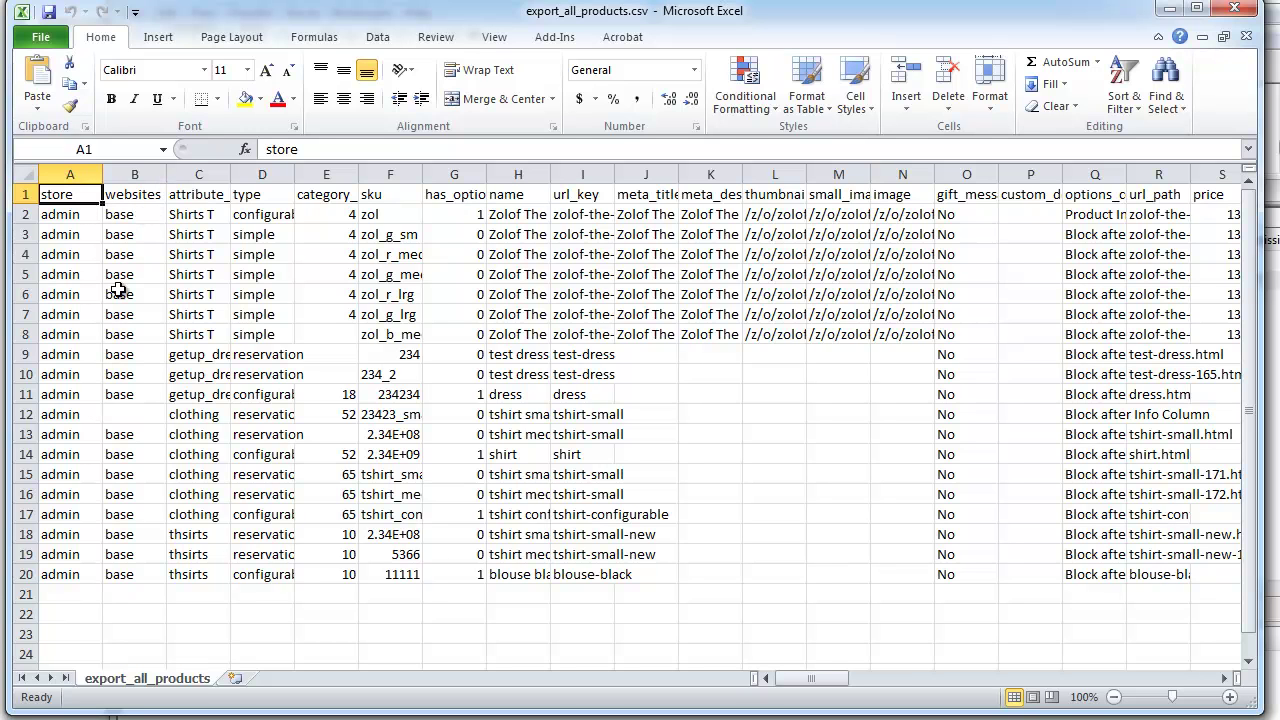
Step: Copy row 19, the tshirt medium reservation product, into empty row 21 of export_all_products.csv in Excel
left_click(132, 196)
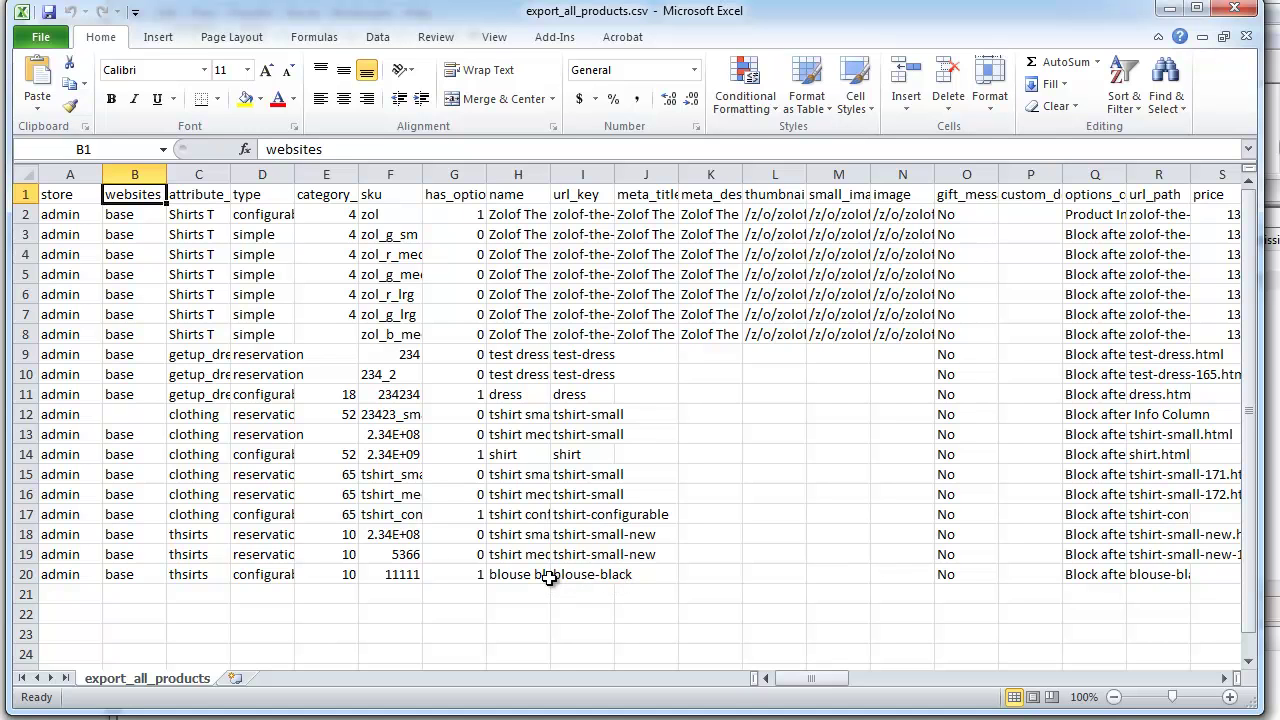
left_click(22, 574)
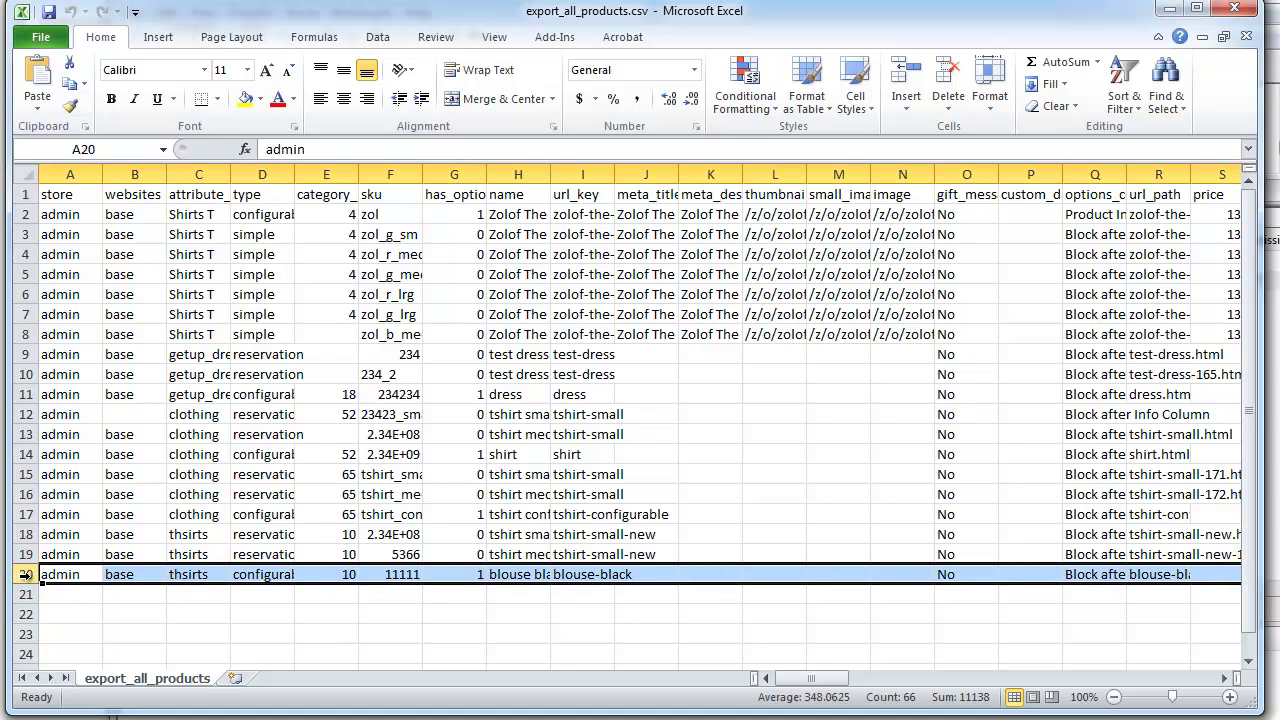
key("ctrl+c")
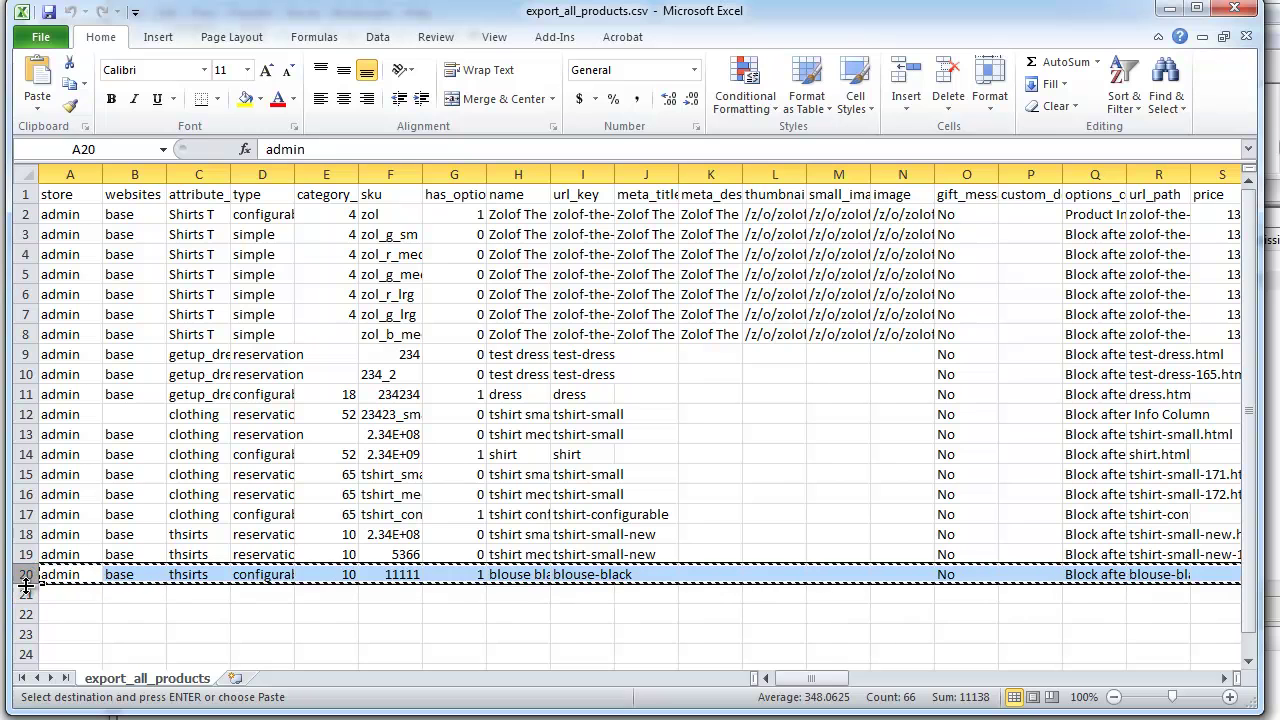
left_click(22, 554)
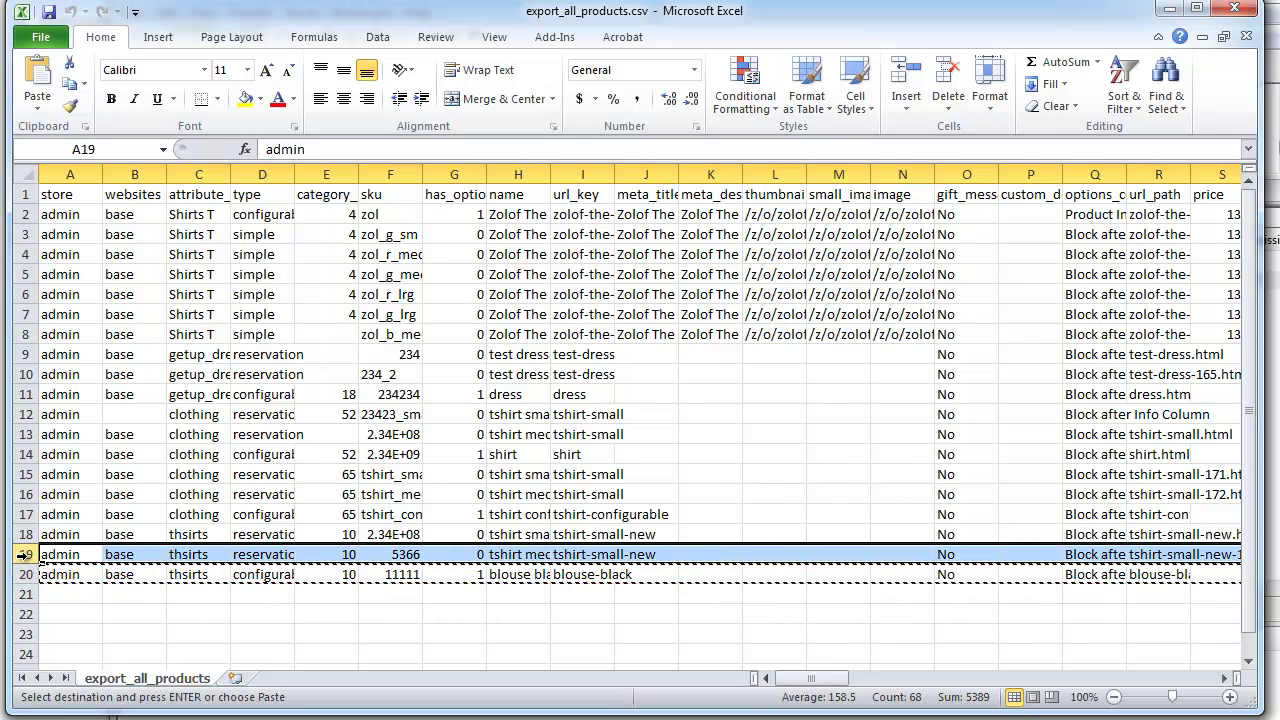
key("ctrl+c")
left_click(24, 594)
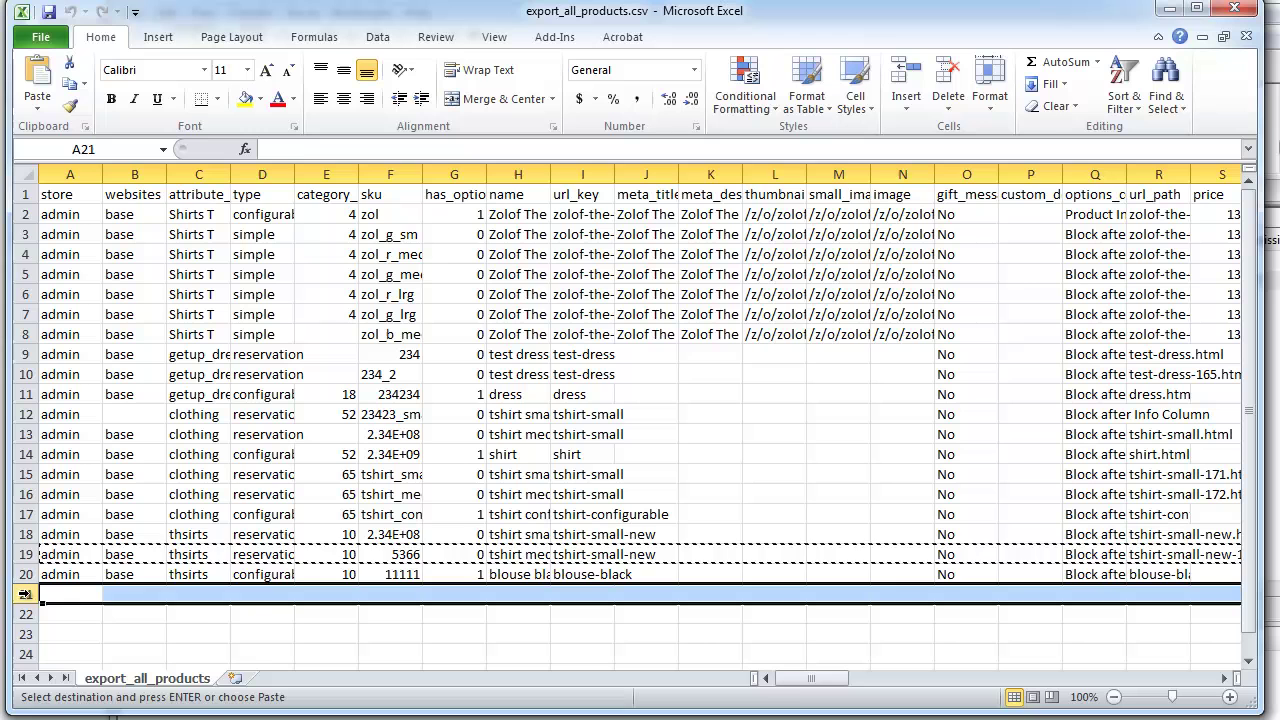
key("ctrl+v")
Step: Widen the type column to fit its contents so the product types can be read in full
left_click(274, 594)
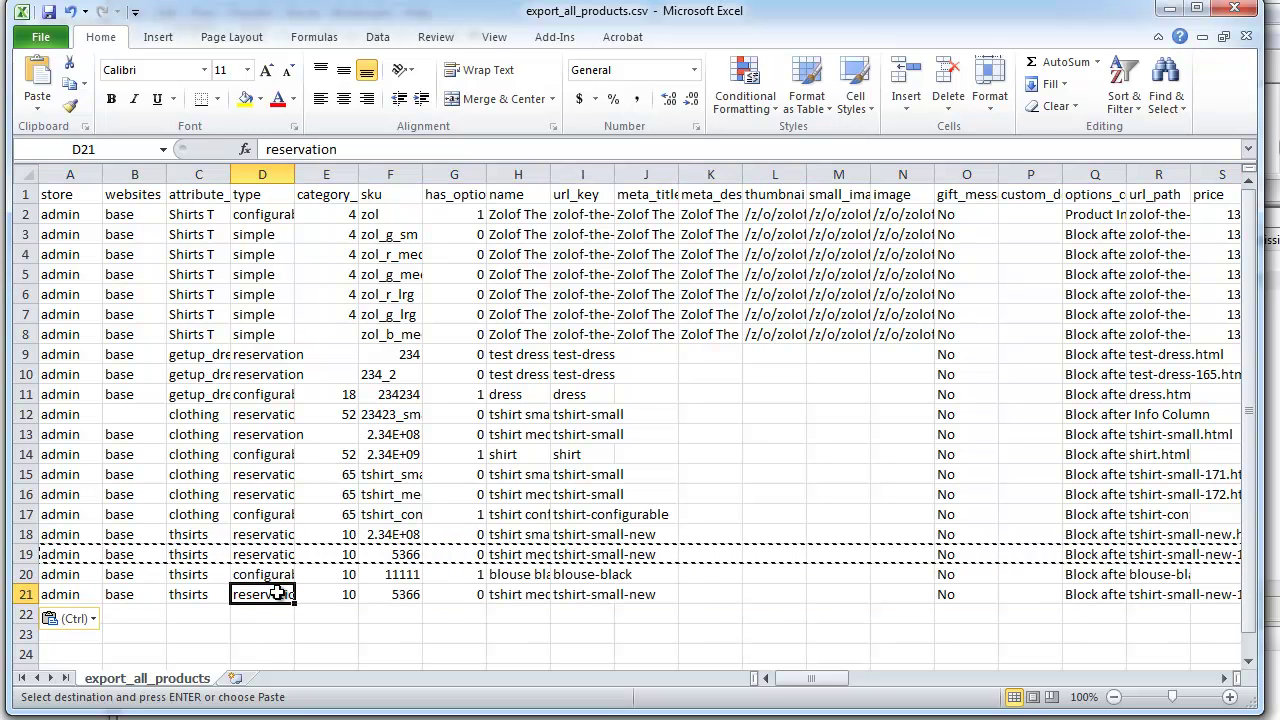
double_click(296, 187)
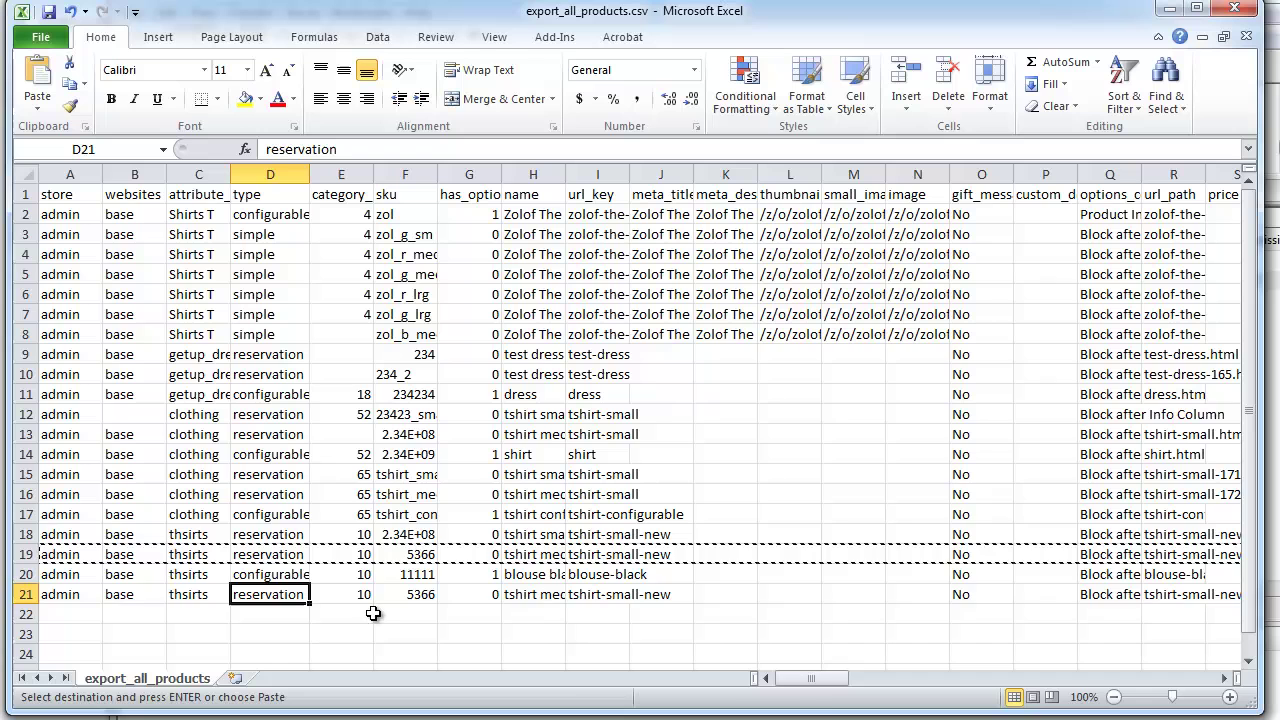
left_click_drag(812, 678, 820, 678)
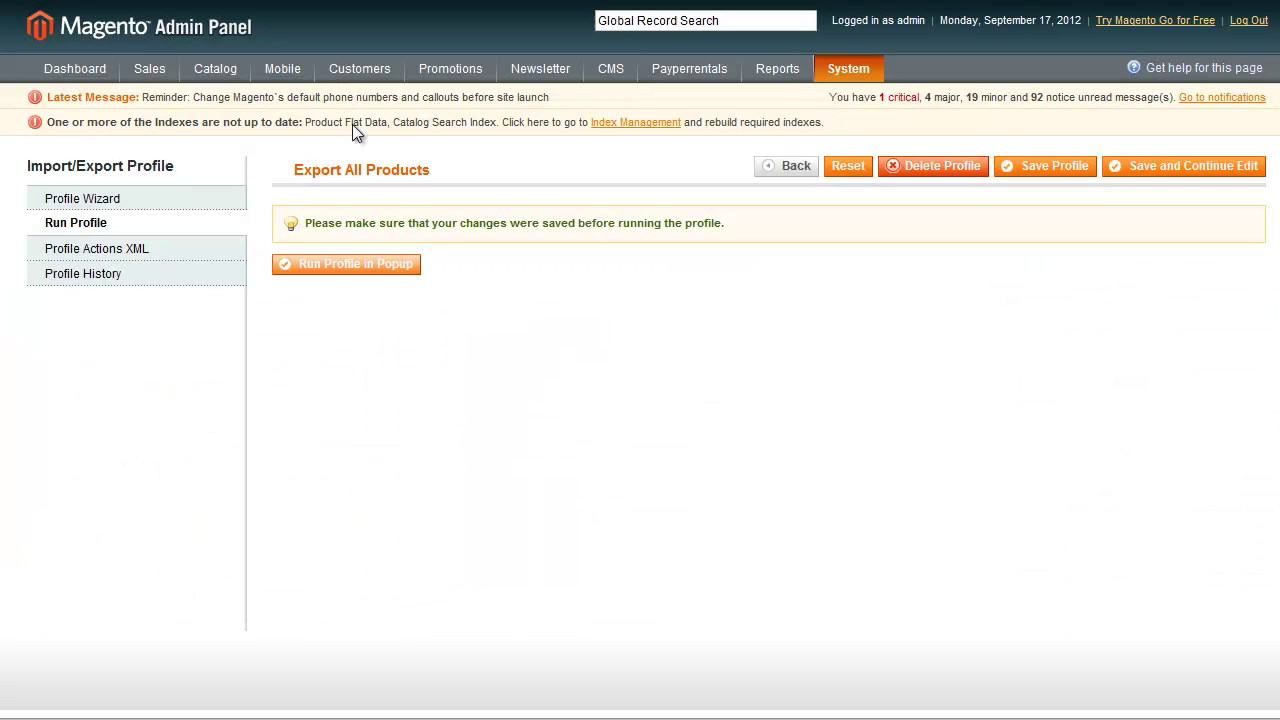
Step: Switch to Magento's category management, look through the Main Store category's ID and settings, and expand the whole category tree
mouse_move(210, 65)
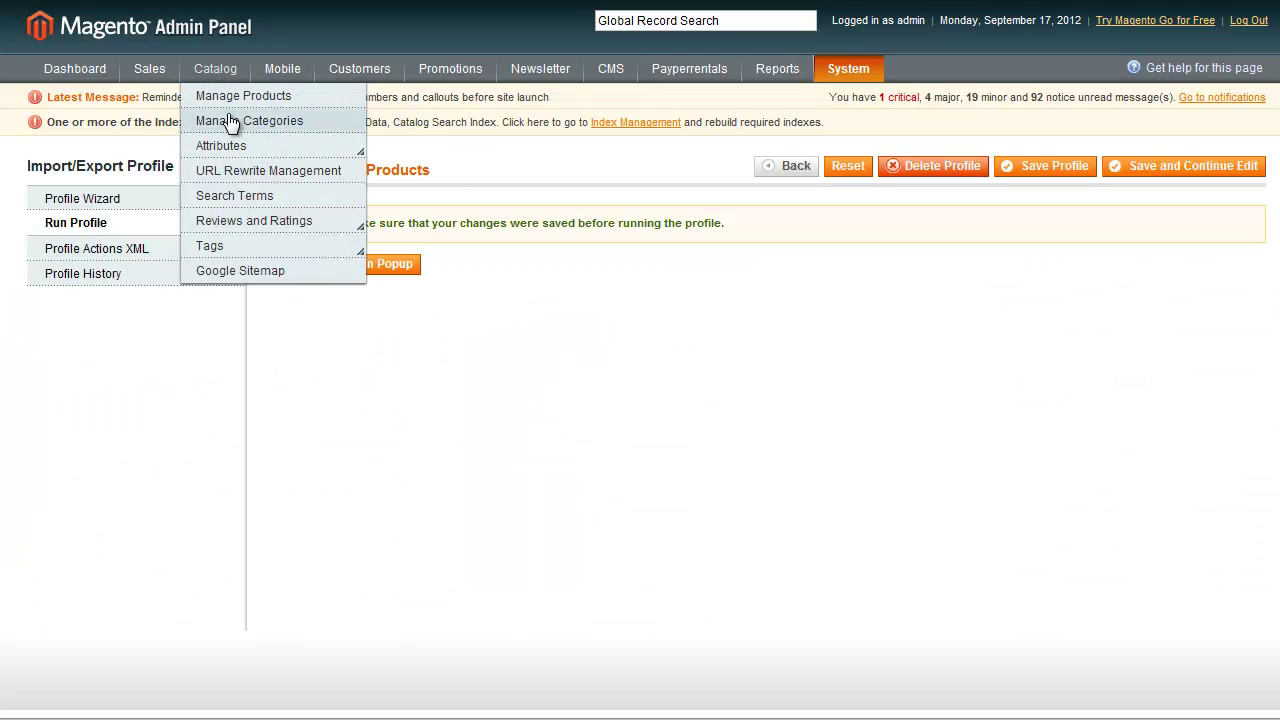
left_click(370, 267)
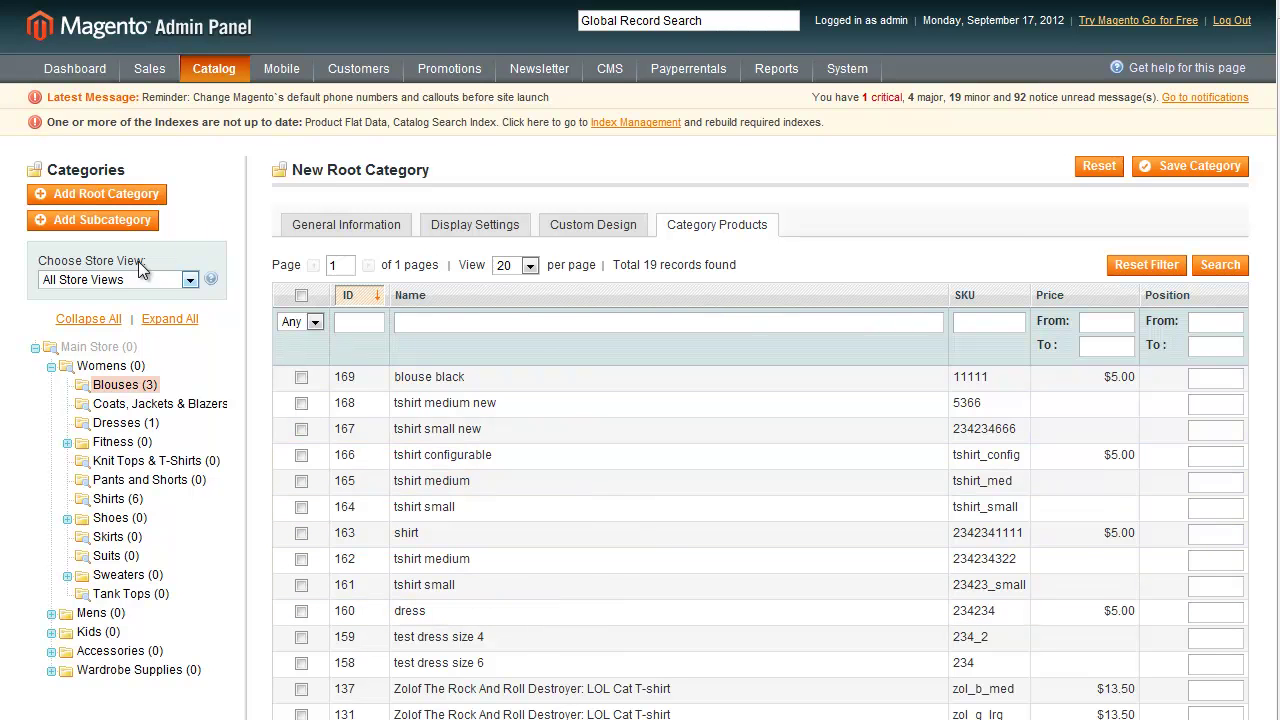
left_click(100, 347)
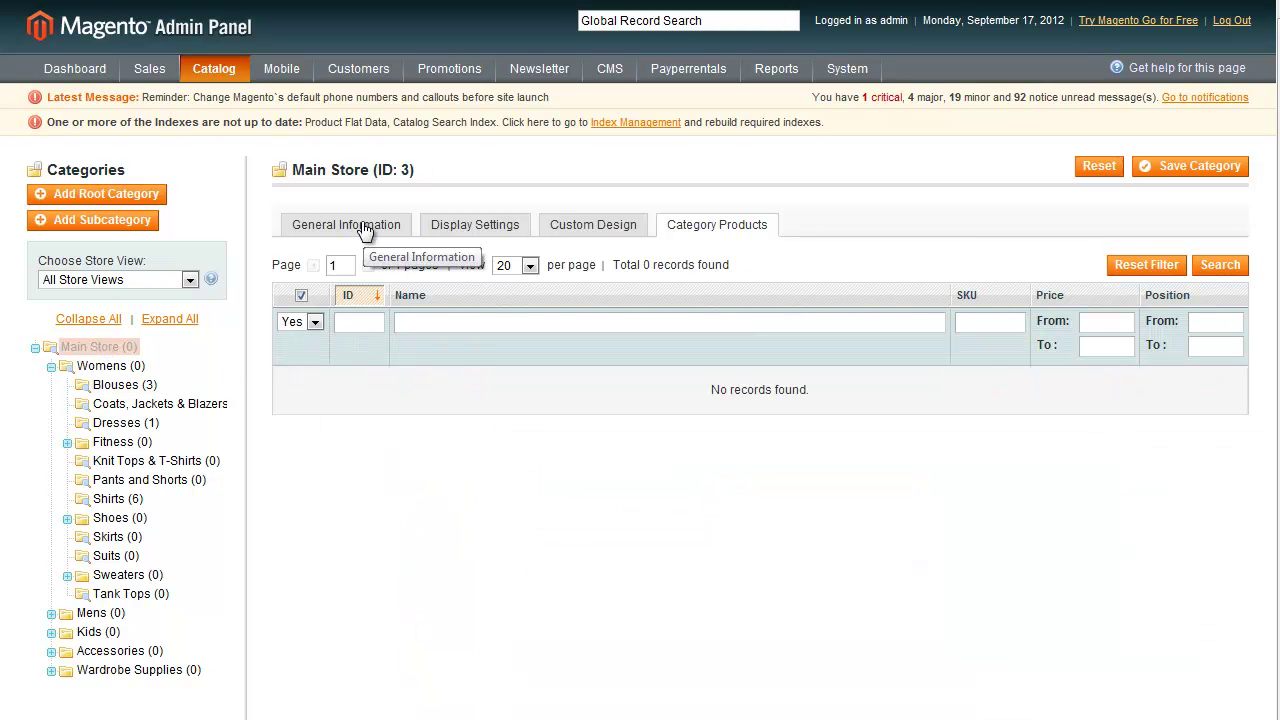
left_click(362, 225)
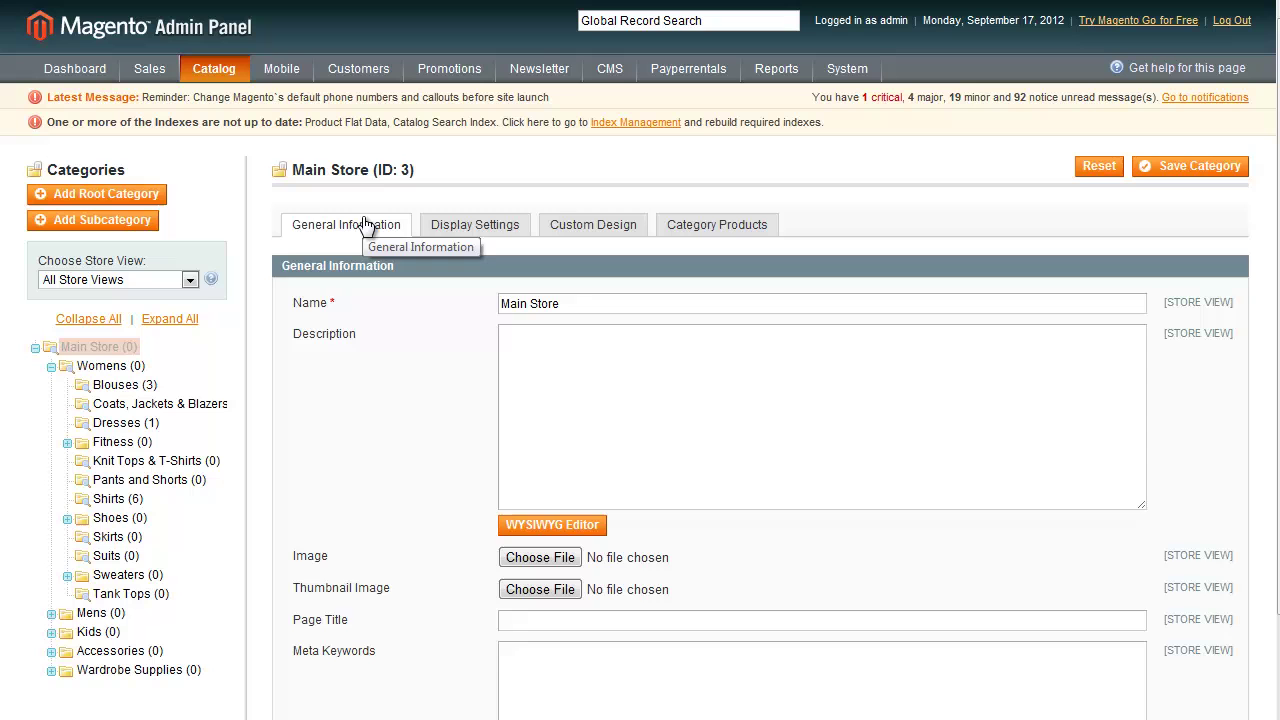
left_click(432, 224)
left_click(750, 229)
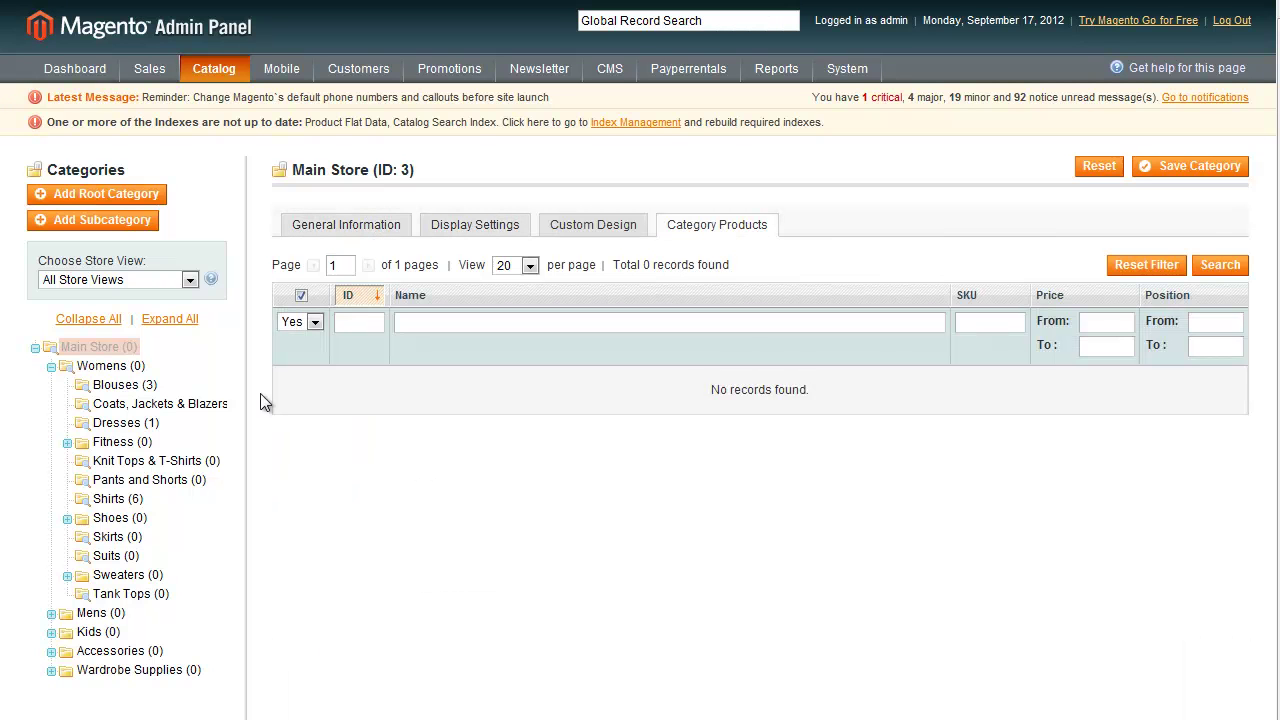
left_click(170, 320)
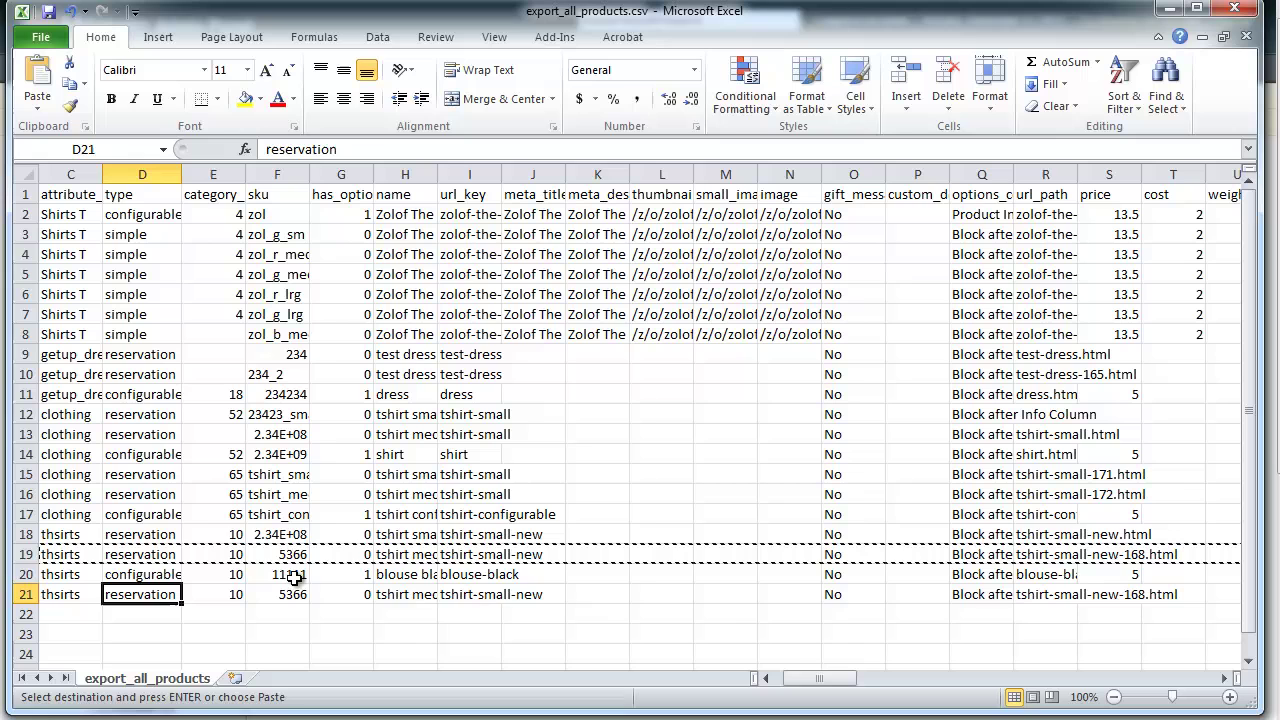
Step: Back in the Excel product sheet, examine the sku, has_options, name and image columns, comparing row 8's small_image and image paths
left_click(302, 574)
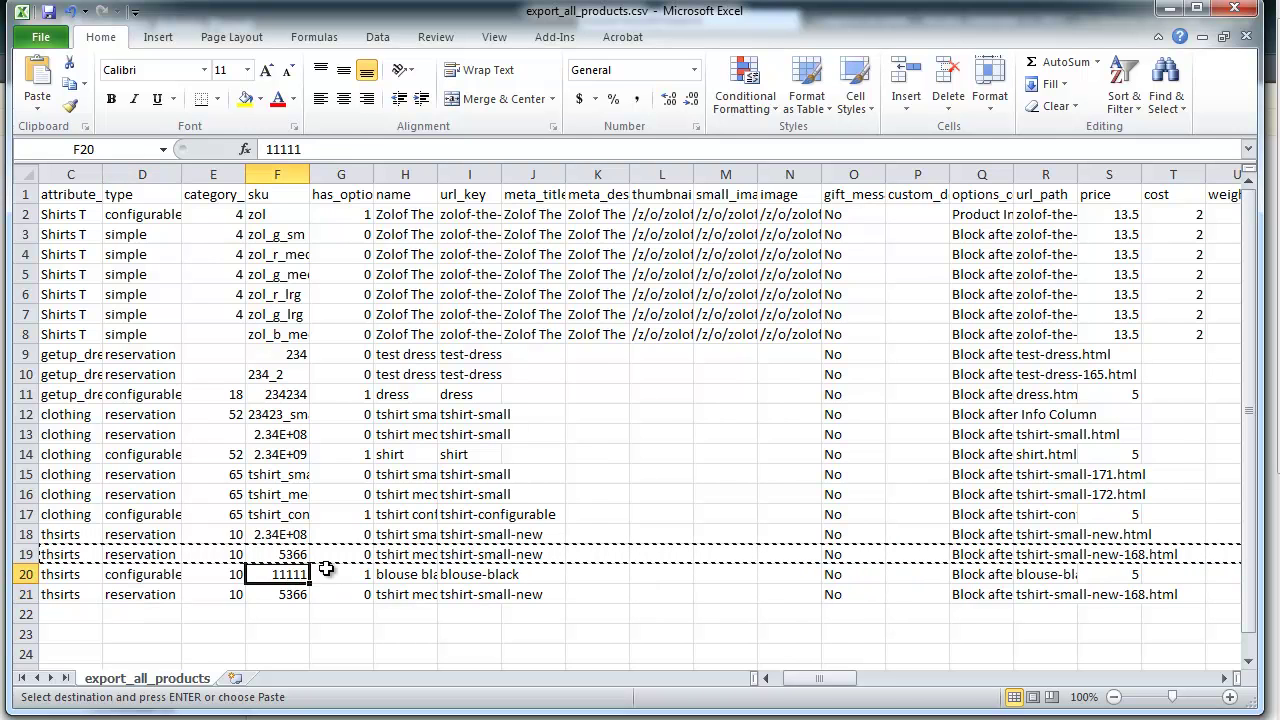
left_click(355, 576)
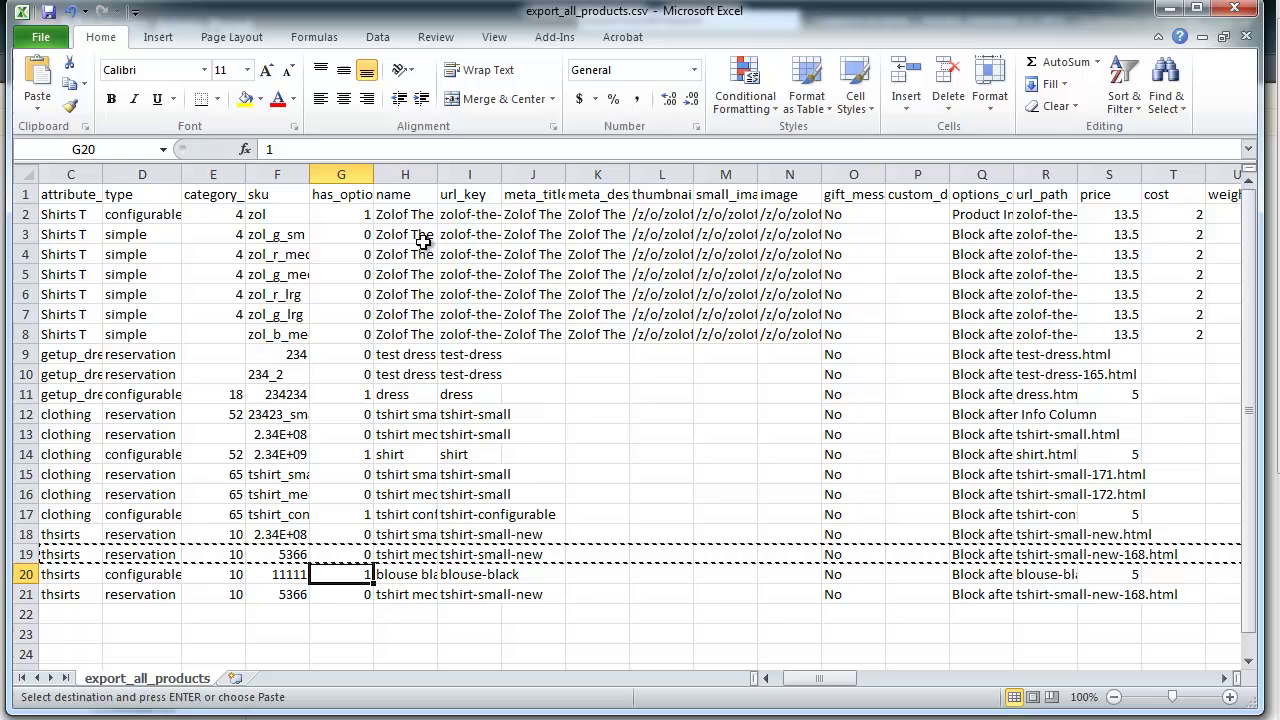
left_click(427, 197)
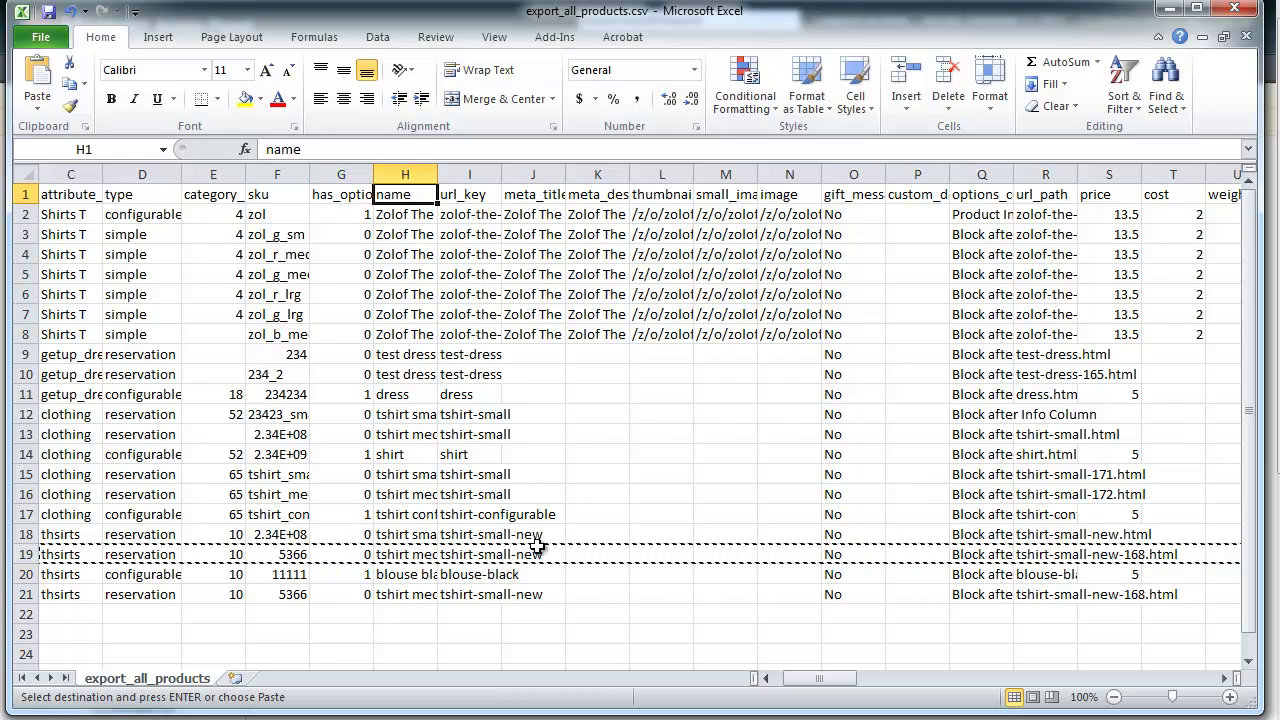
left_click_drag(851, 678, 868, 694)
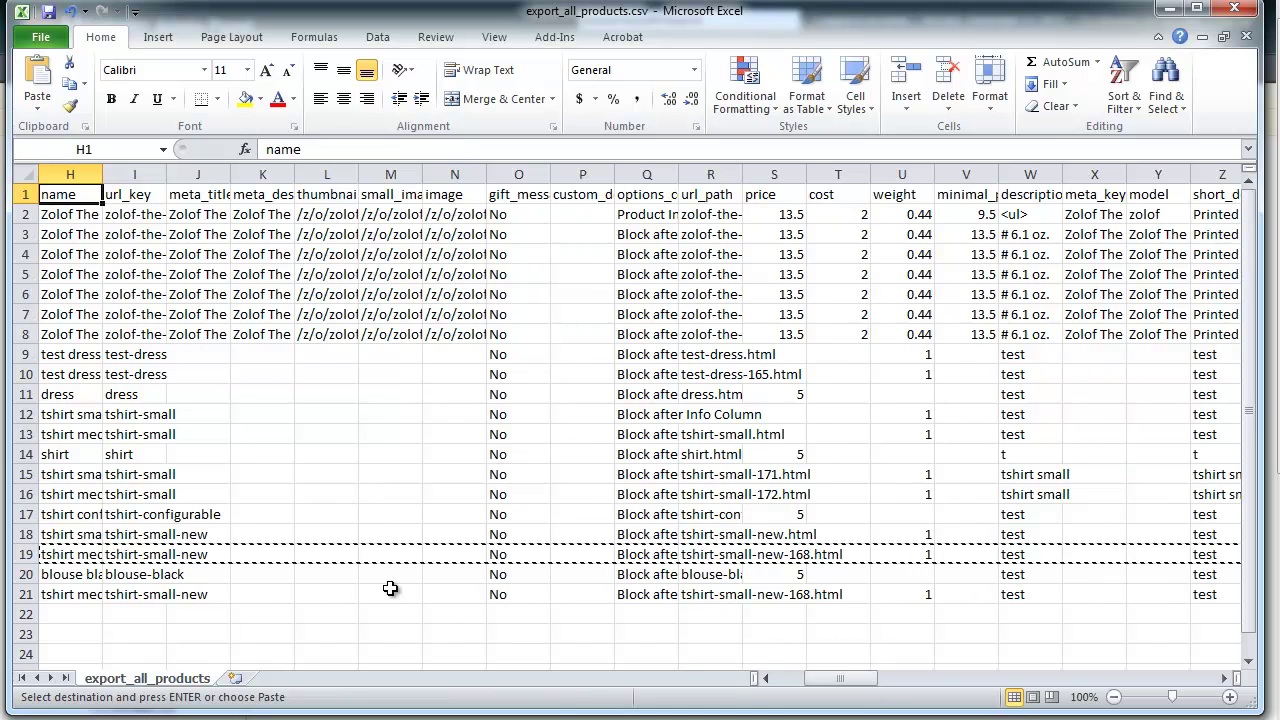
left_click(443, 196)
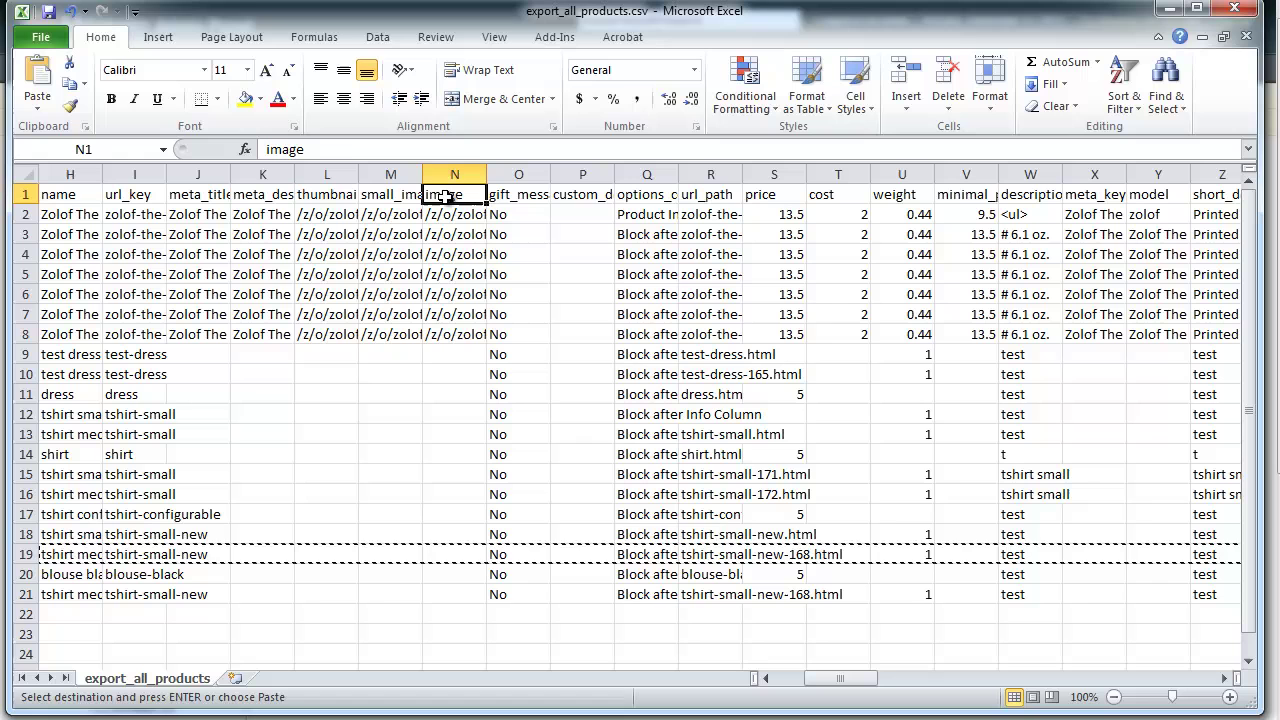
left_click(397, 336)
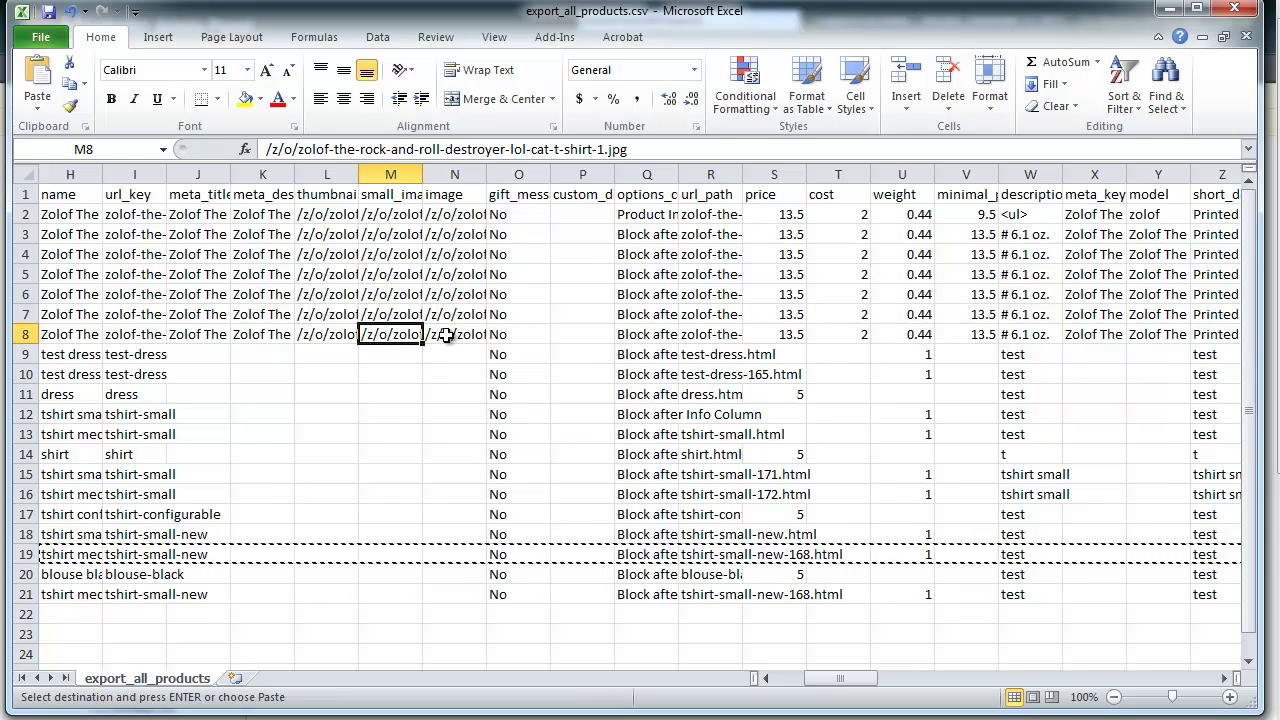
left_click(445, 336)
left_click(401, 337)
left_click(435, 343)
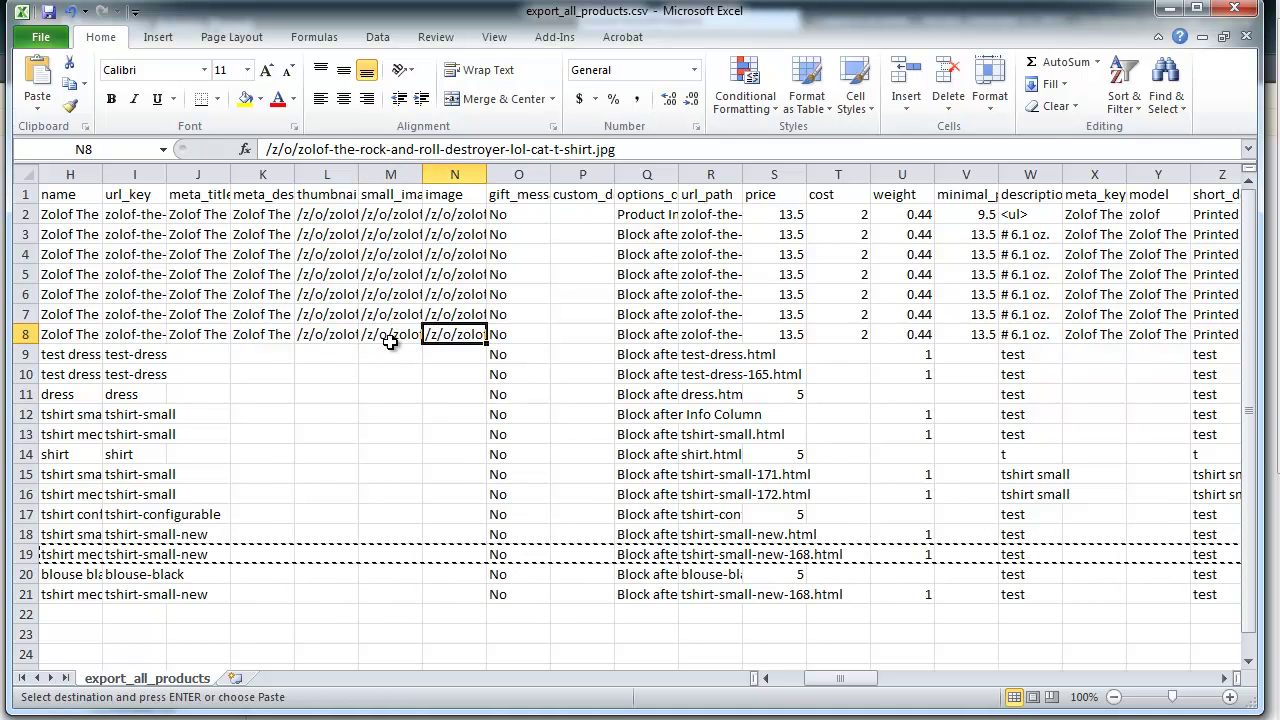
Step: Switch to the FTP client, browse the remote site to /public_html/new/media/catalog/product to inspect the product image folder, and return to the Excel sheet
left_click(446, 590)
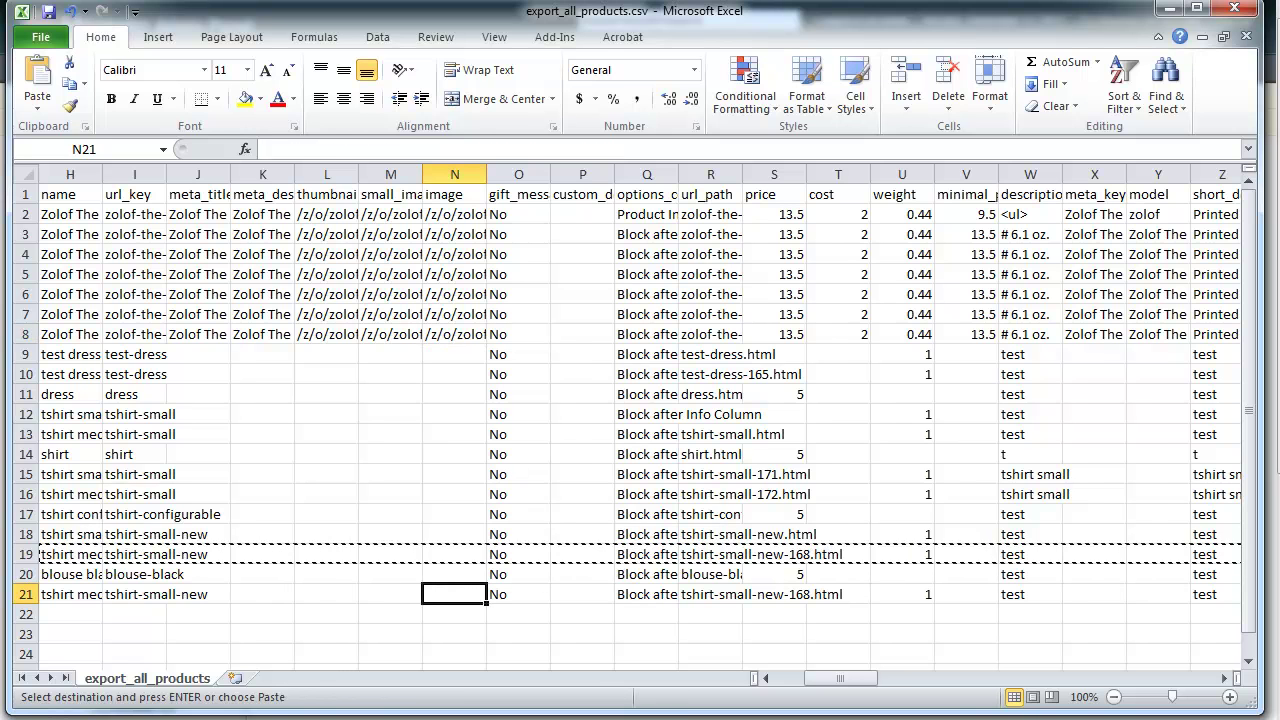
key("alt+Tab")
double_click(548, 262)
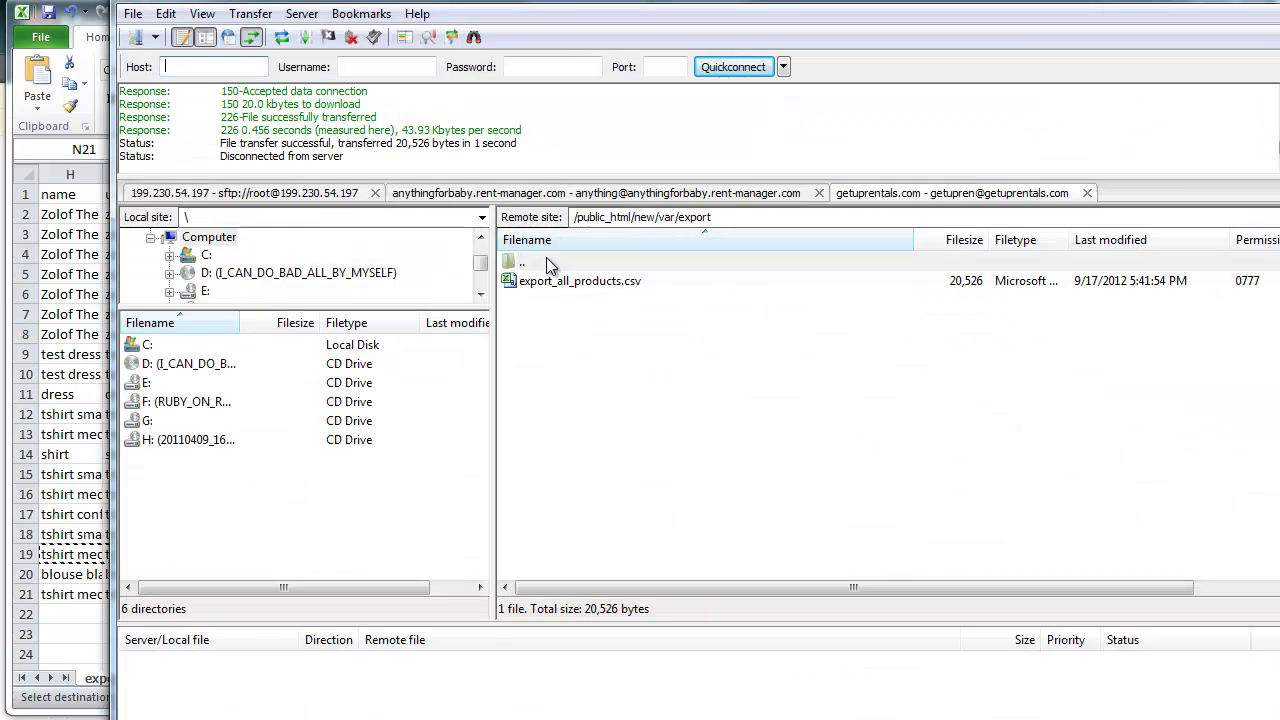
double_click(548, 262)
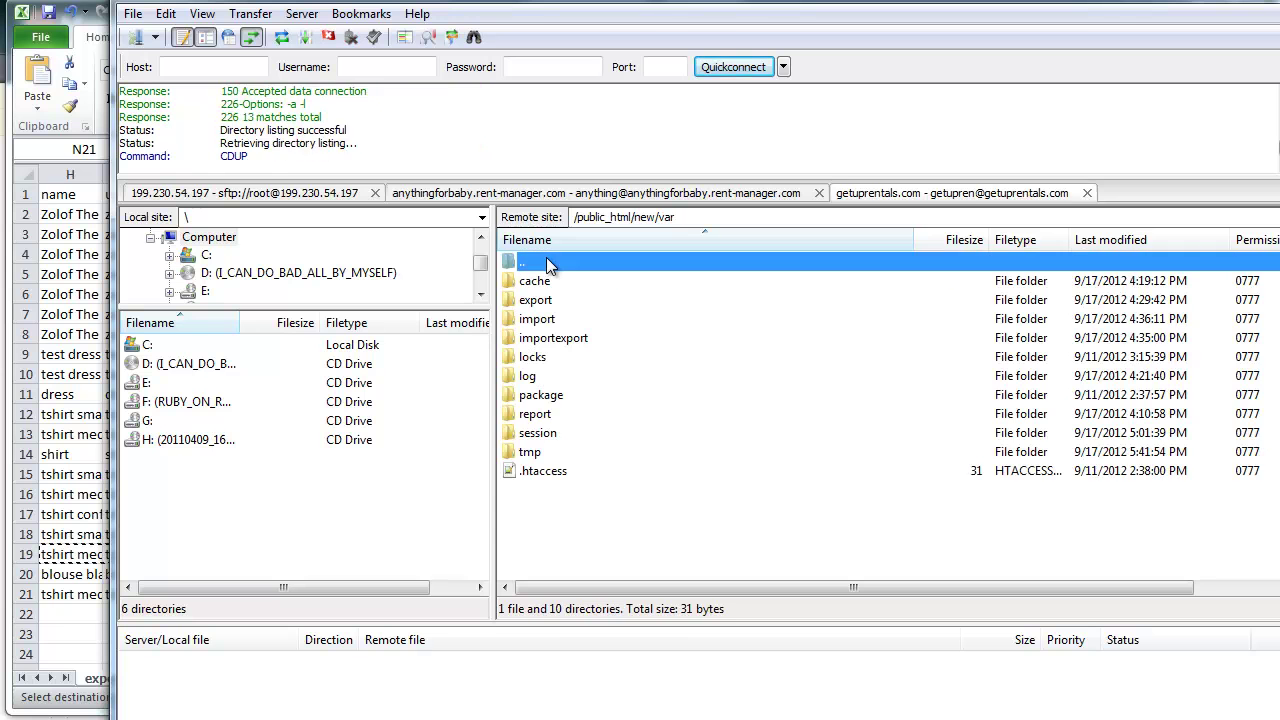
double_click(572, 433)
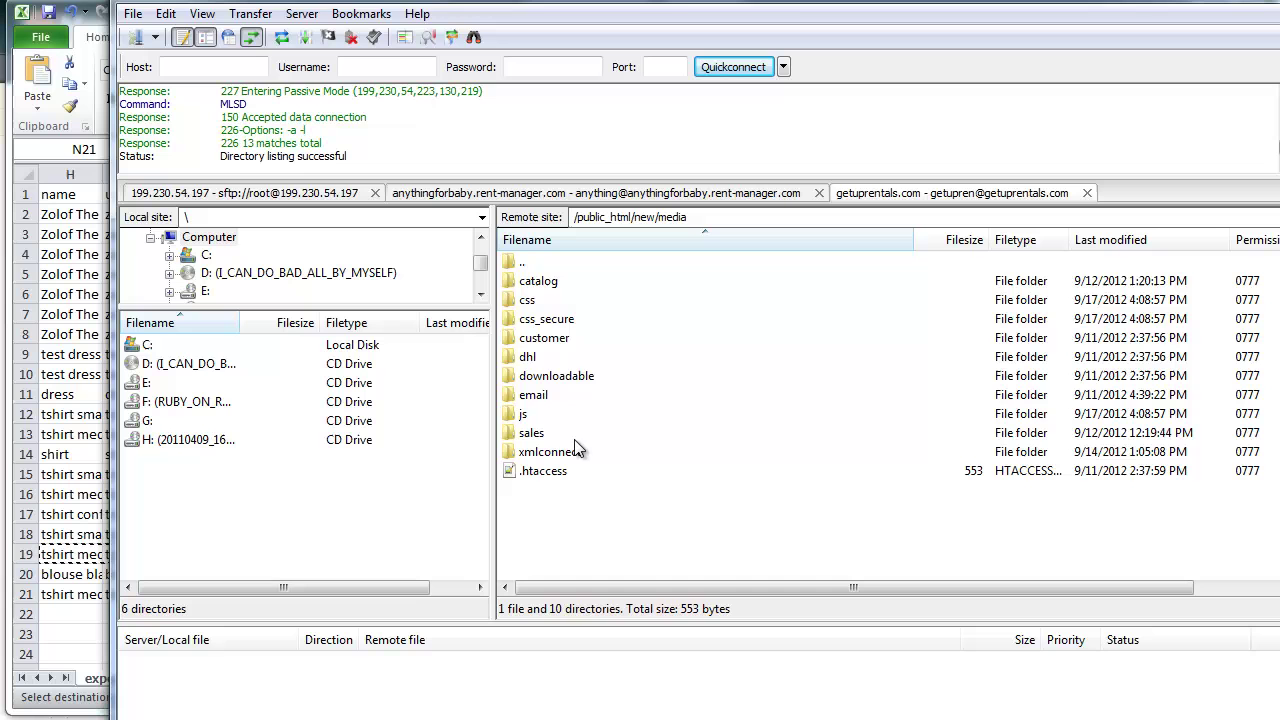
double_click(556, 283)
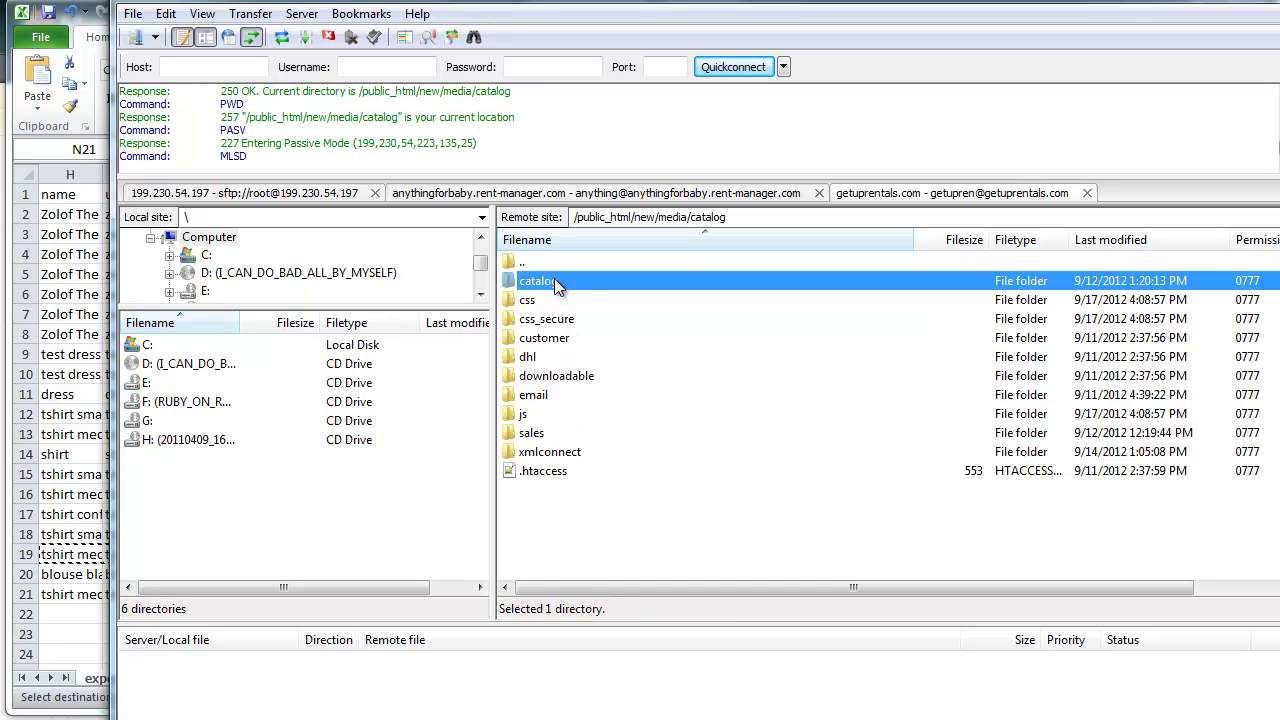
double_click(573, 300)
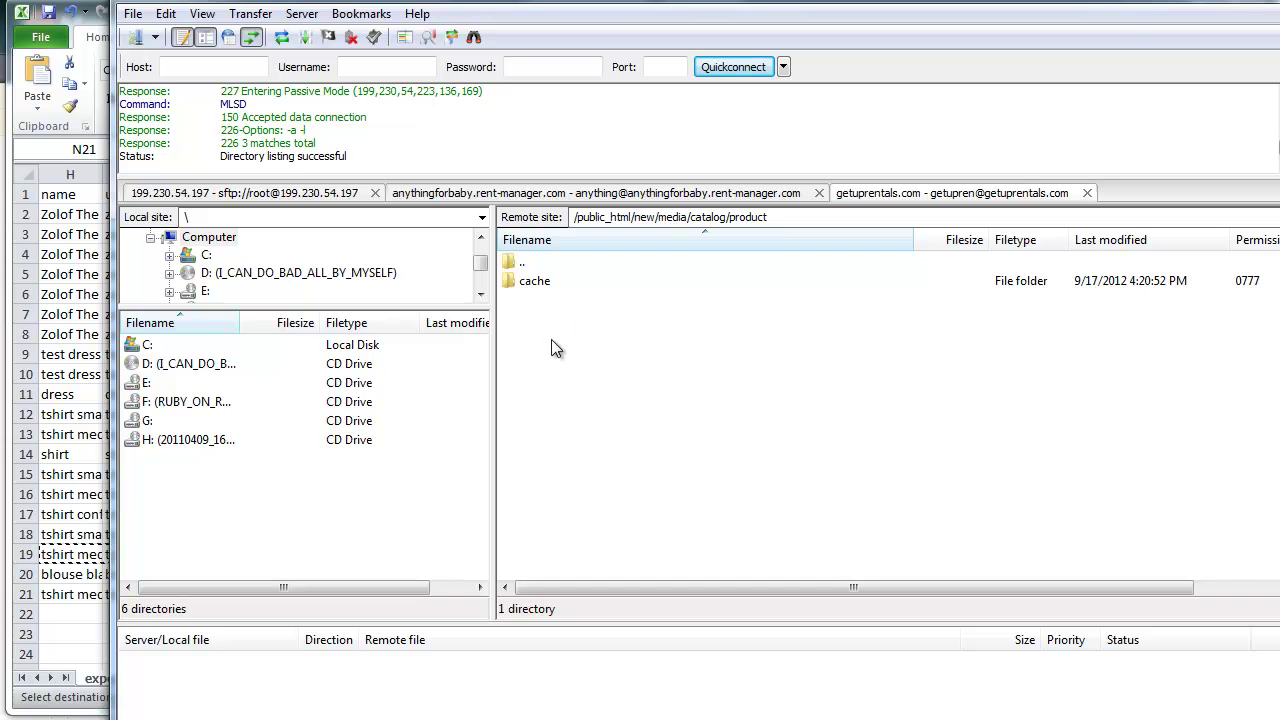
double_click(545, 264)
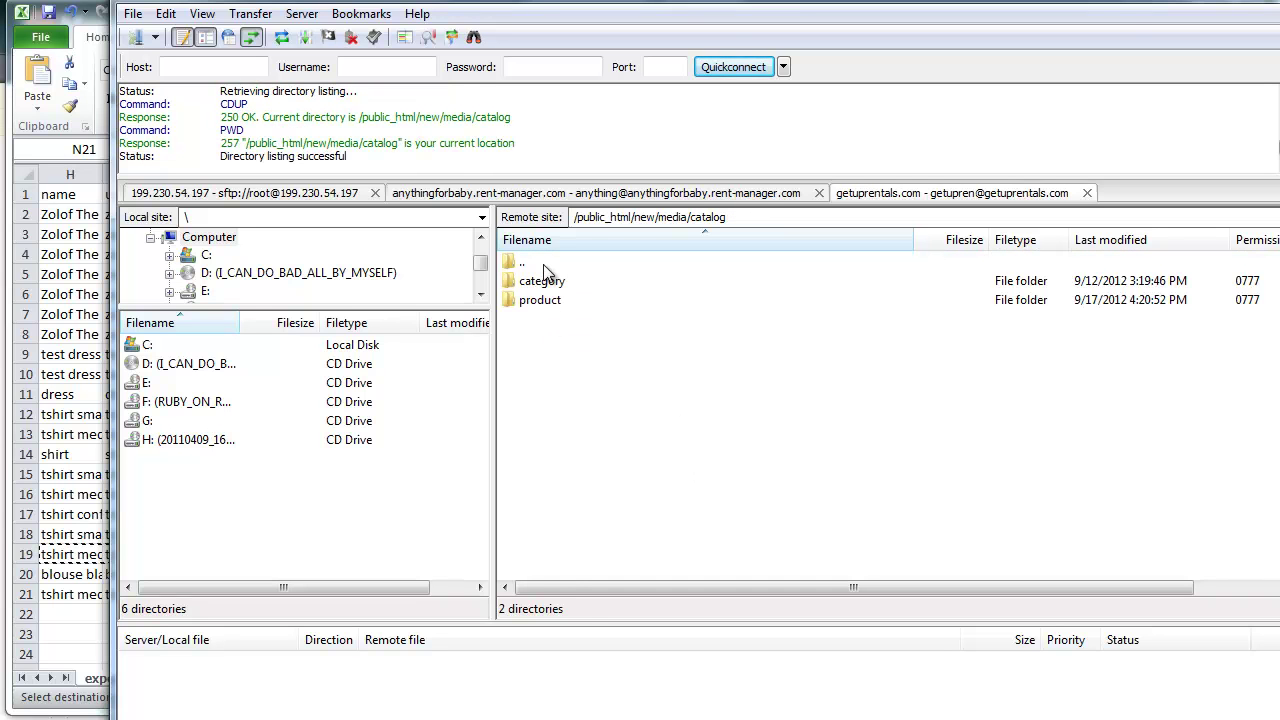
double_click(575, 300)
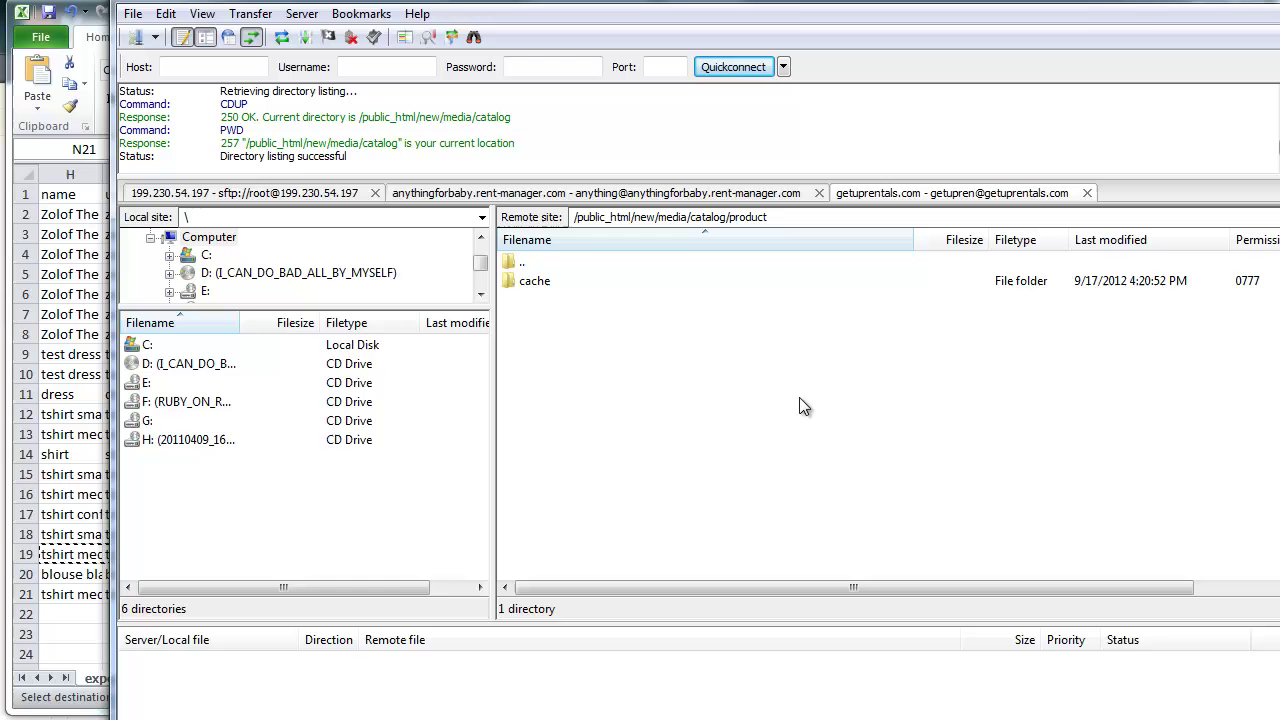
left_click(1207, 2)
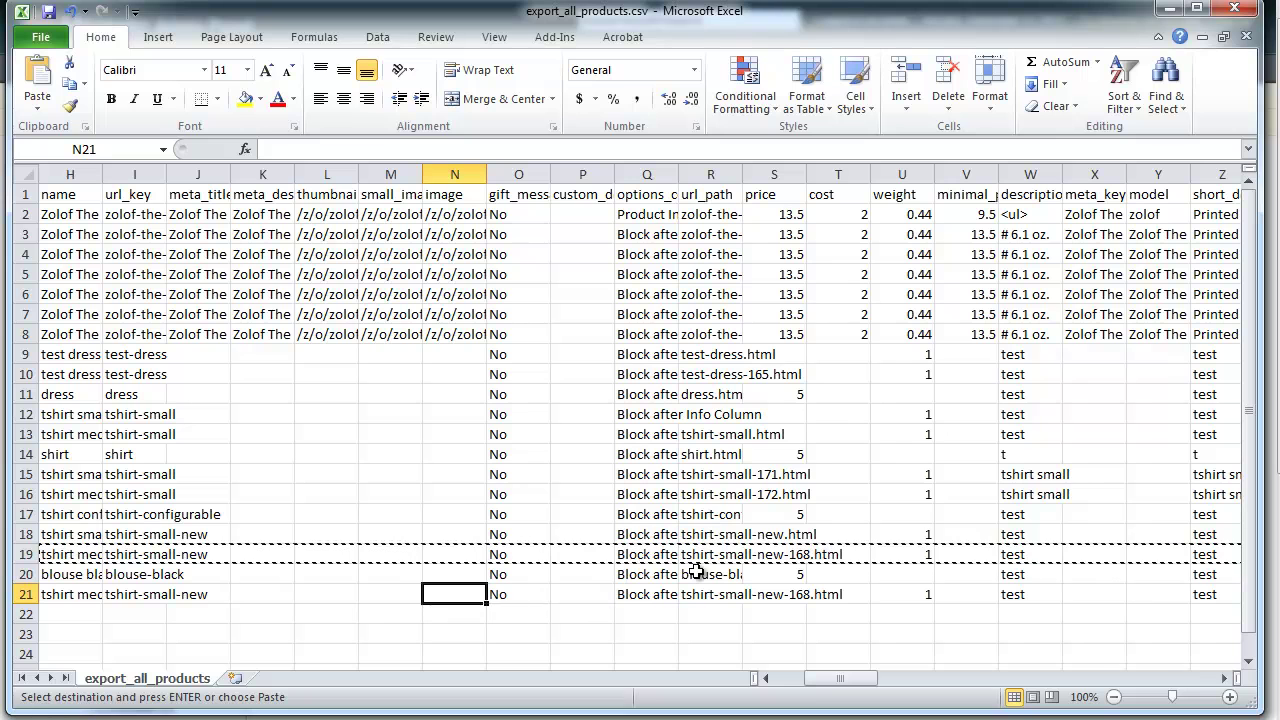
Step: Cancel the pending copy and set the image path of the new product in cell N21 to /imagename.jpg
key("Escape")
double_click(450, 594)
type("/i")
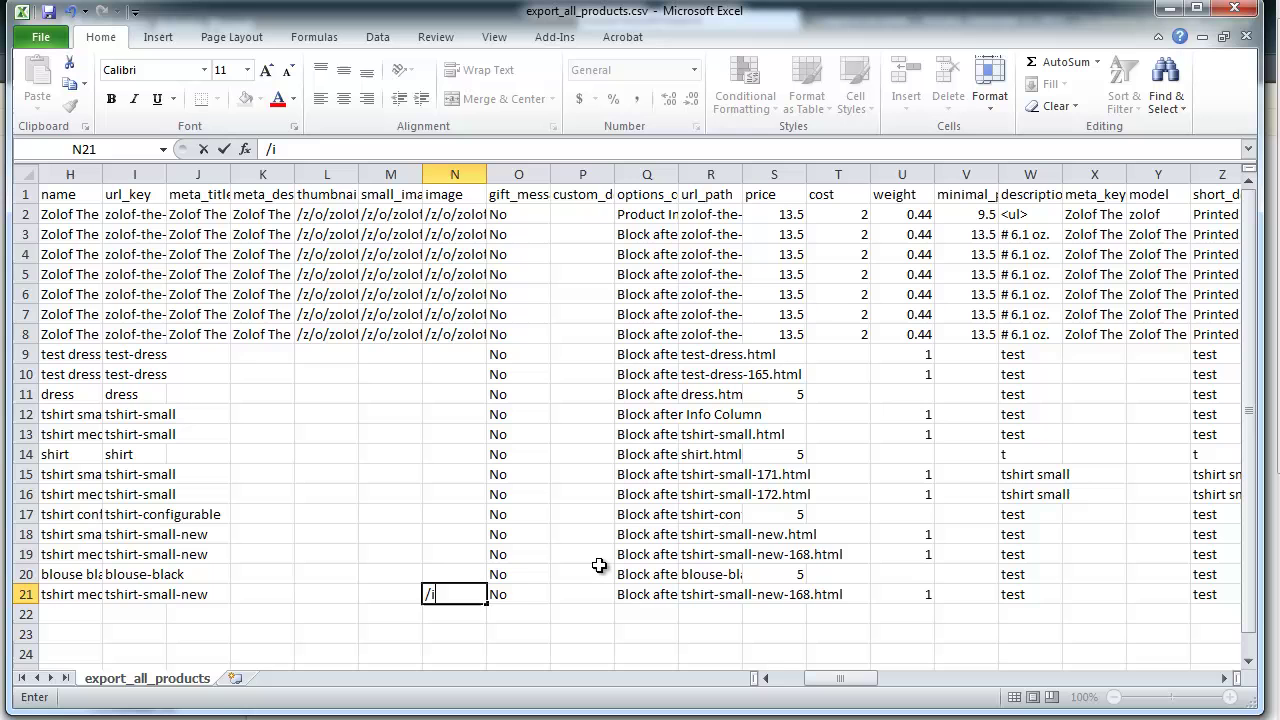
type("magename.jpg")
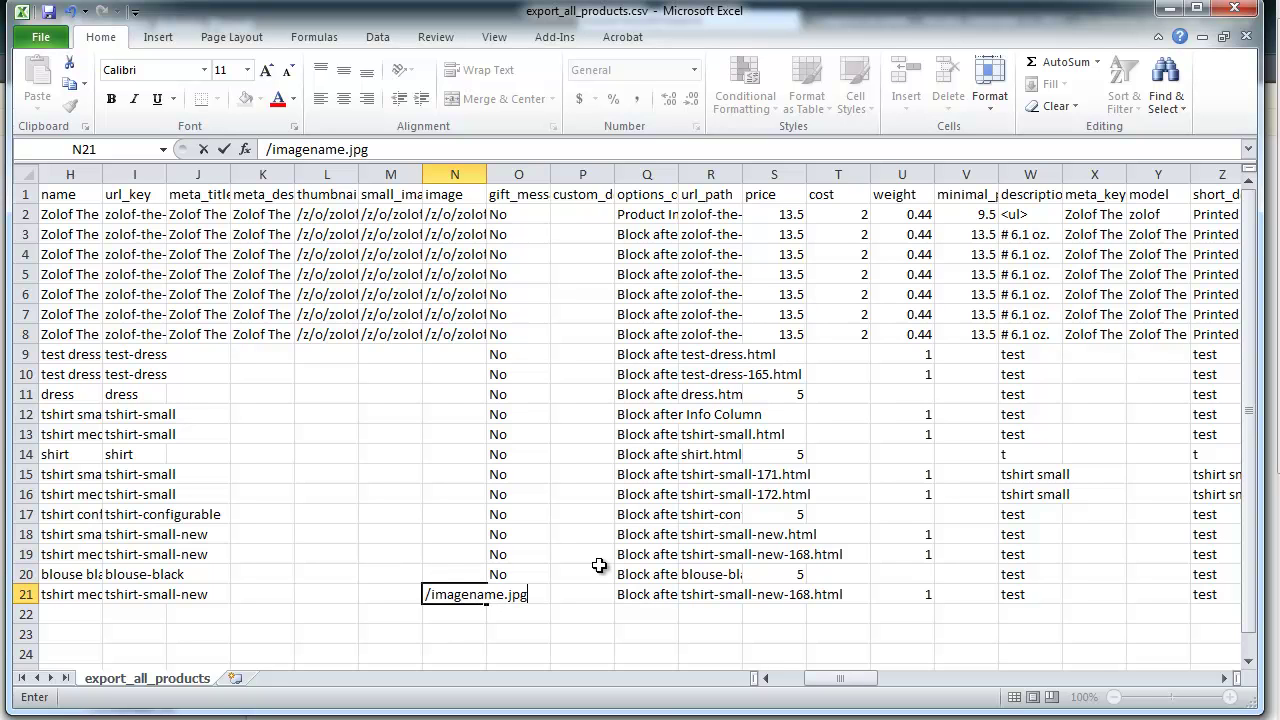
key("Tab")
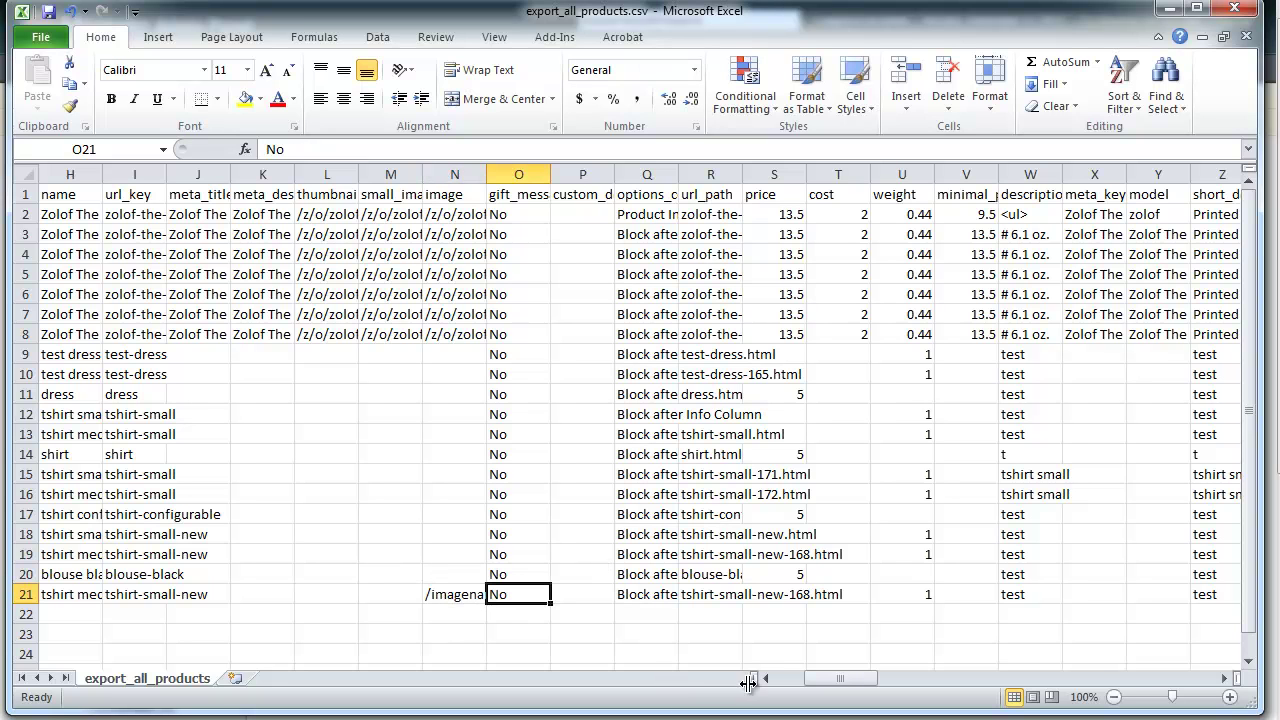
Step: Examine the columns from options_container and url_path through price, cost, weight, minimal_price, description and model, including row 21's options_container entry
left_click_drag(830, 680, 852, 682)
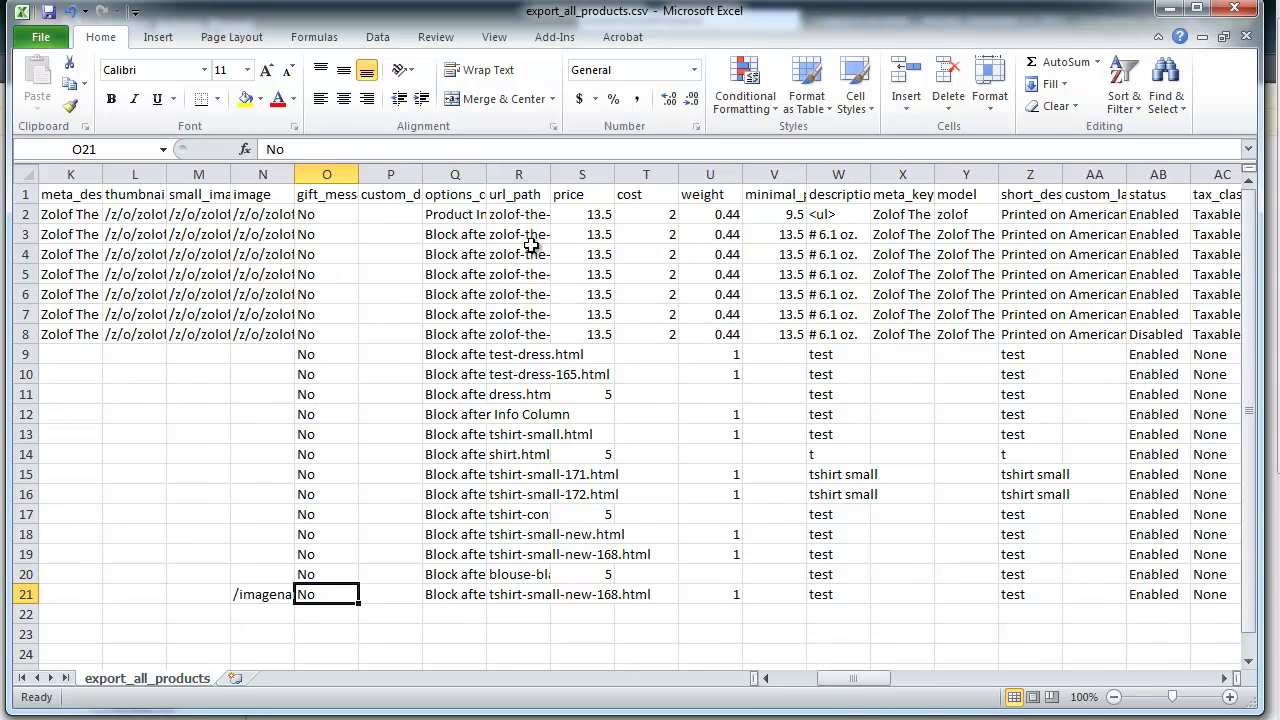
left_click(463, 195)
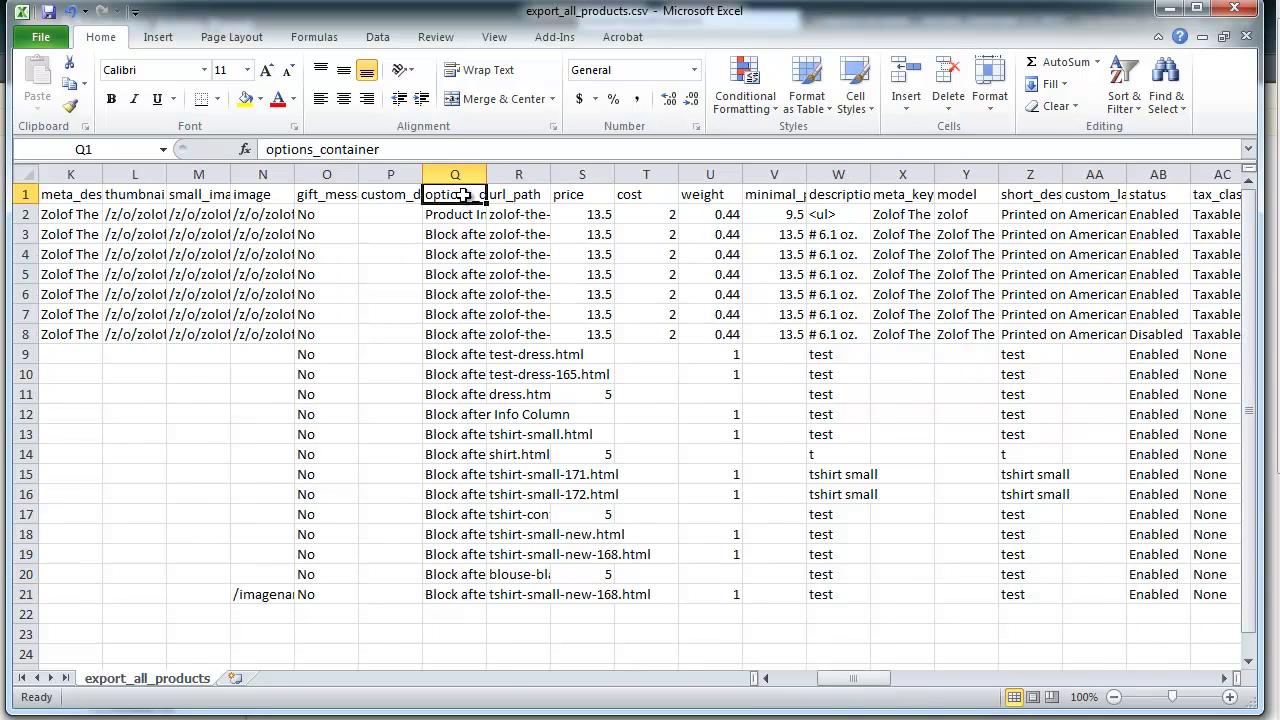
left_click(465, 592)
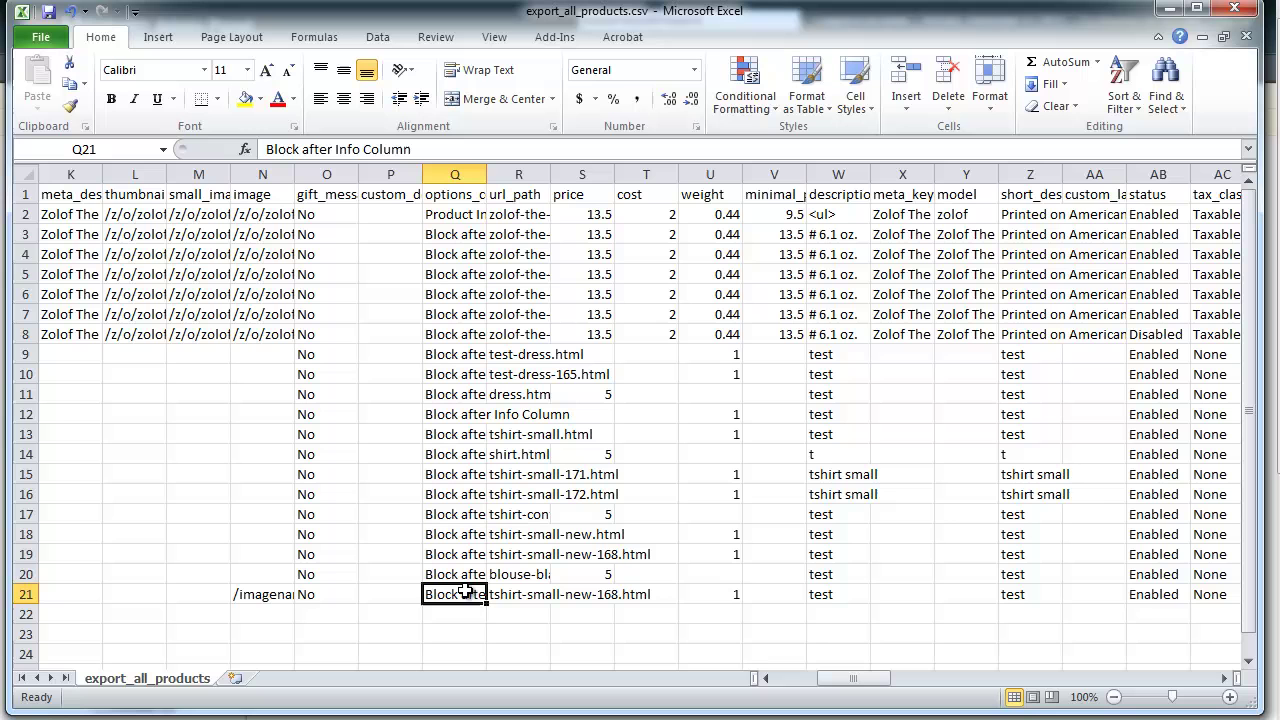
left_click(521, 195)
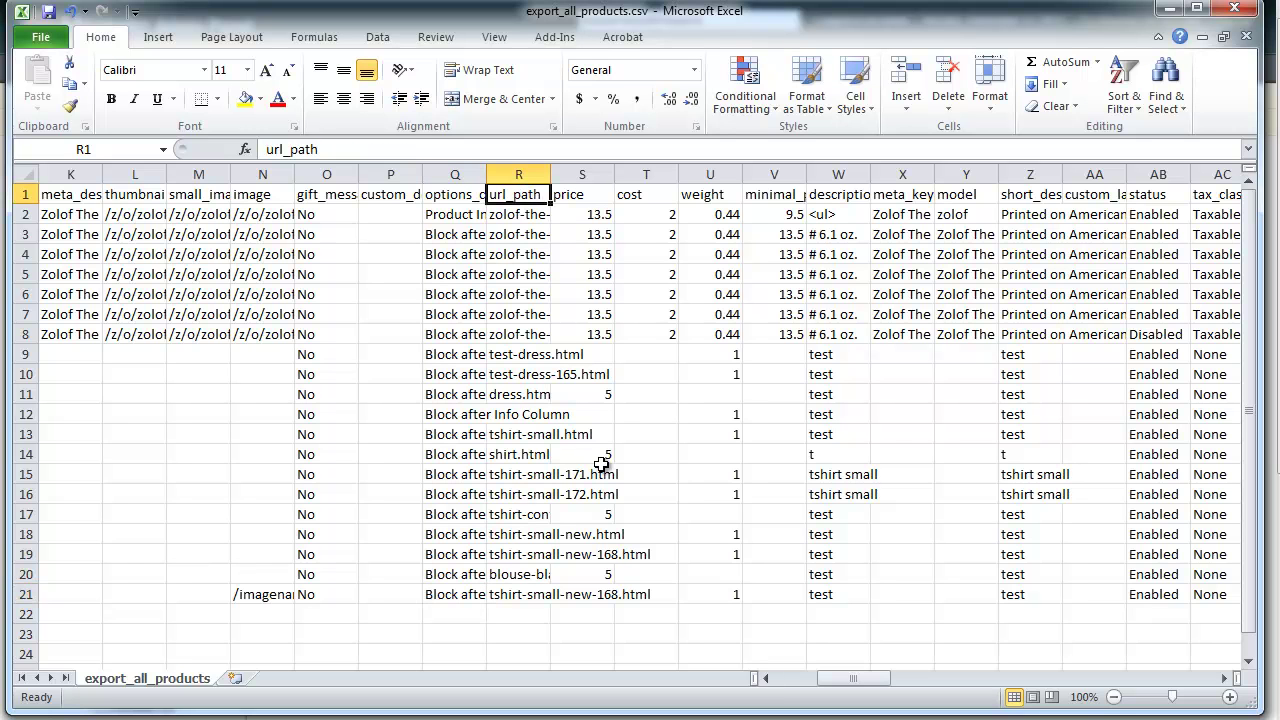
left_click_drag(845, 685, 870, 685)
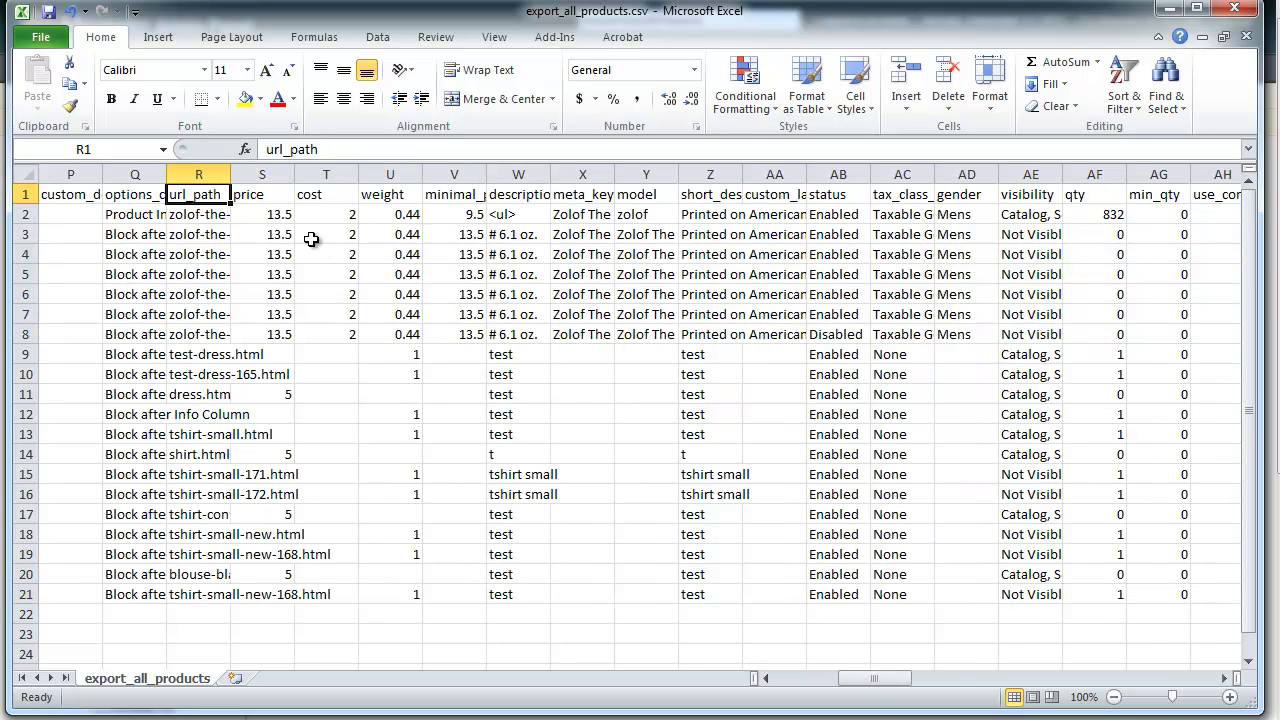
left_click(245, 199)
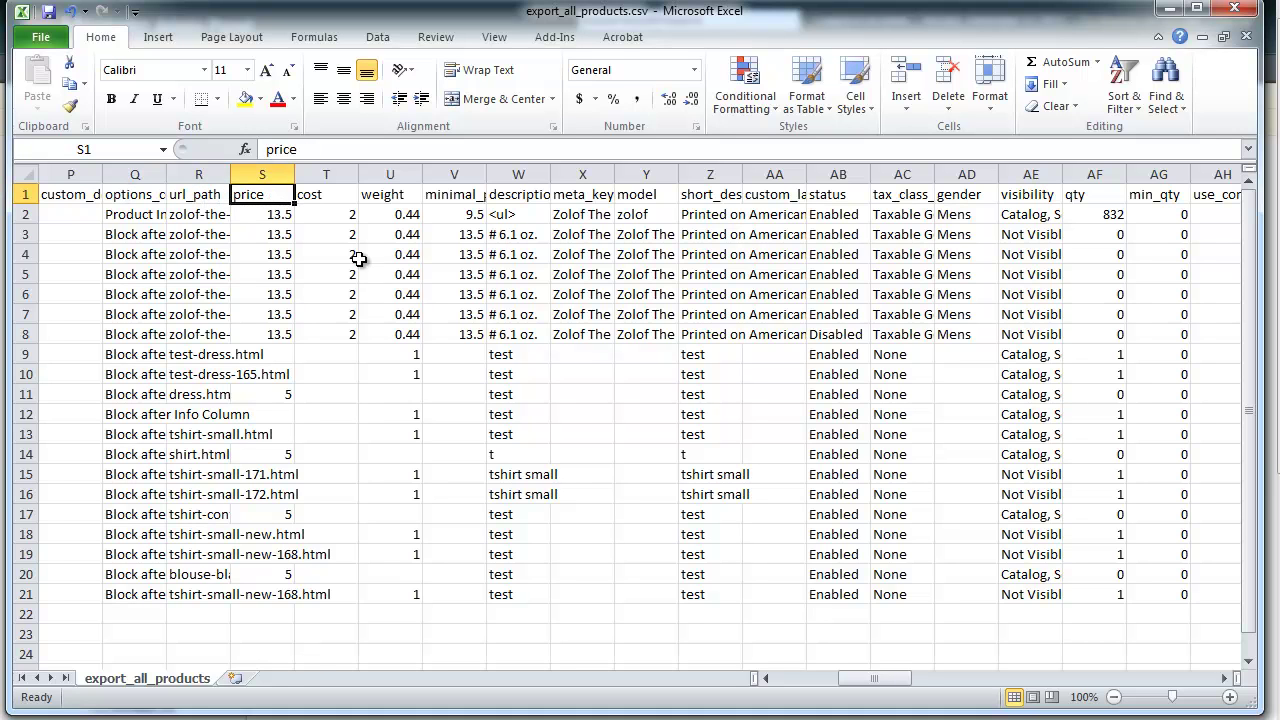
left_click(337, 197)
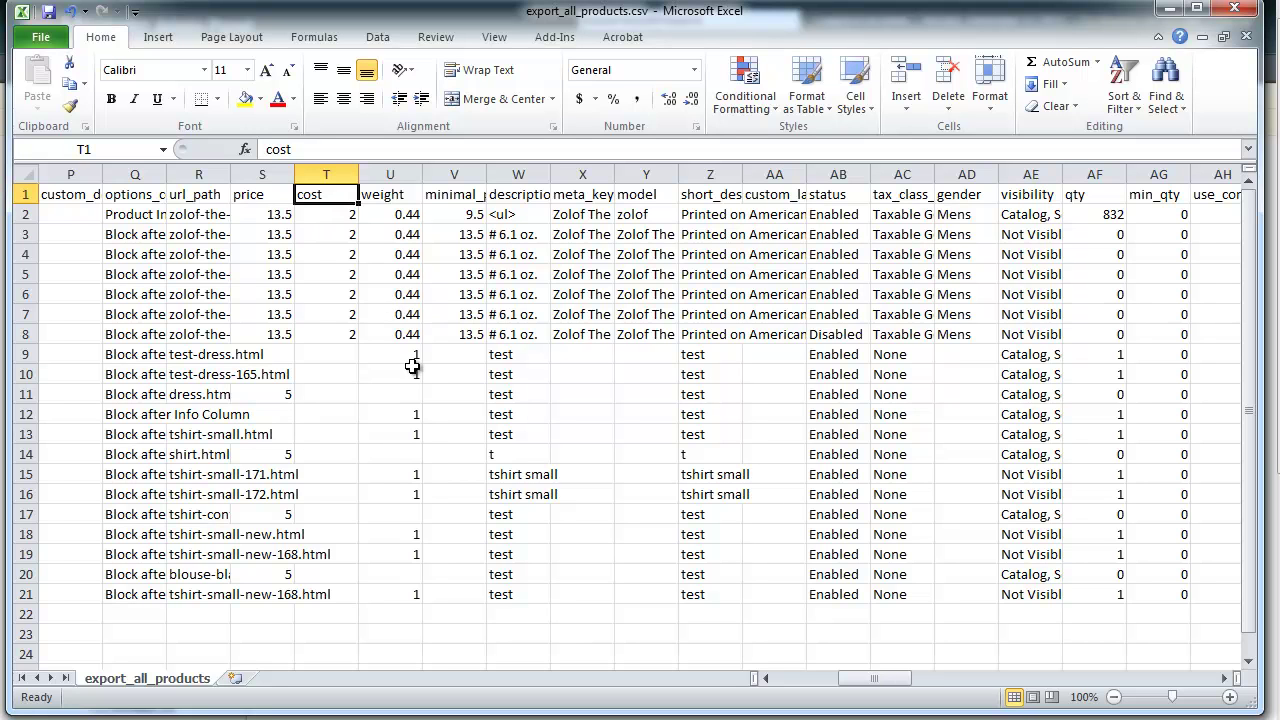
left_click(392, 196)
left_click(443, 195)
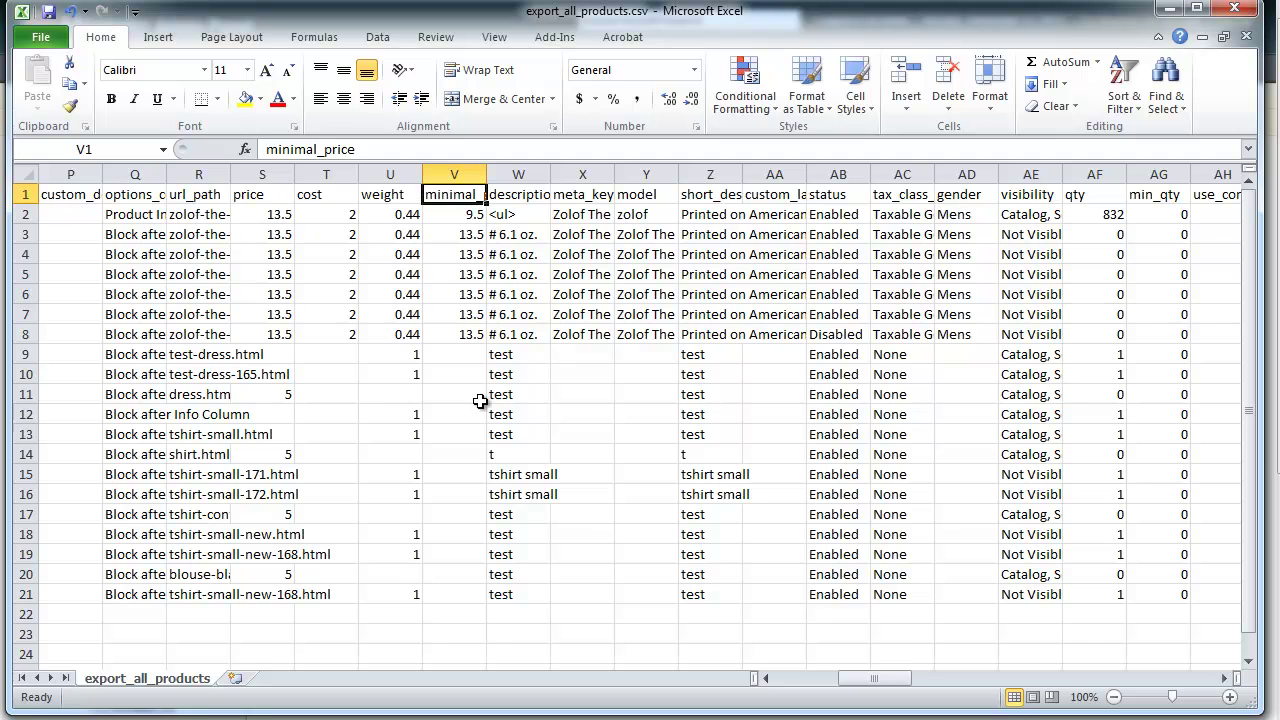
left_click(523, 197)
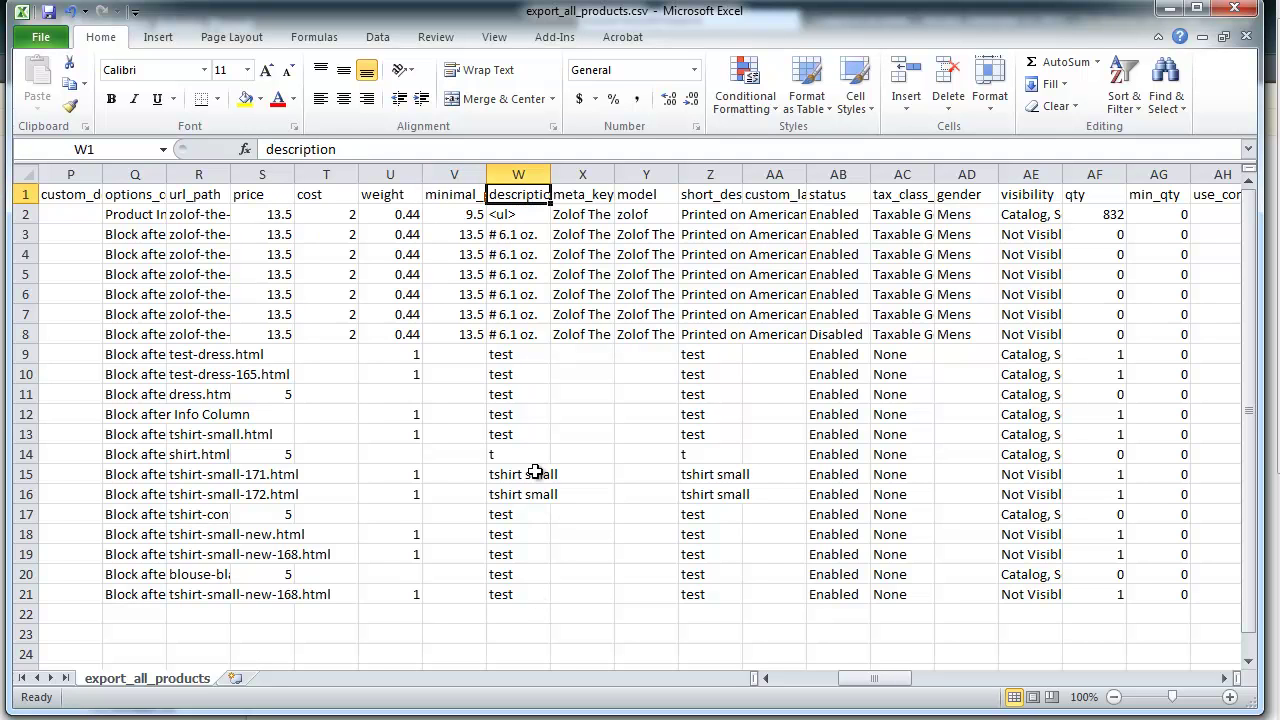
left_click(632, 198)
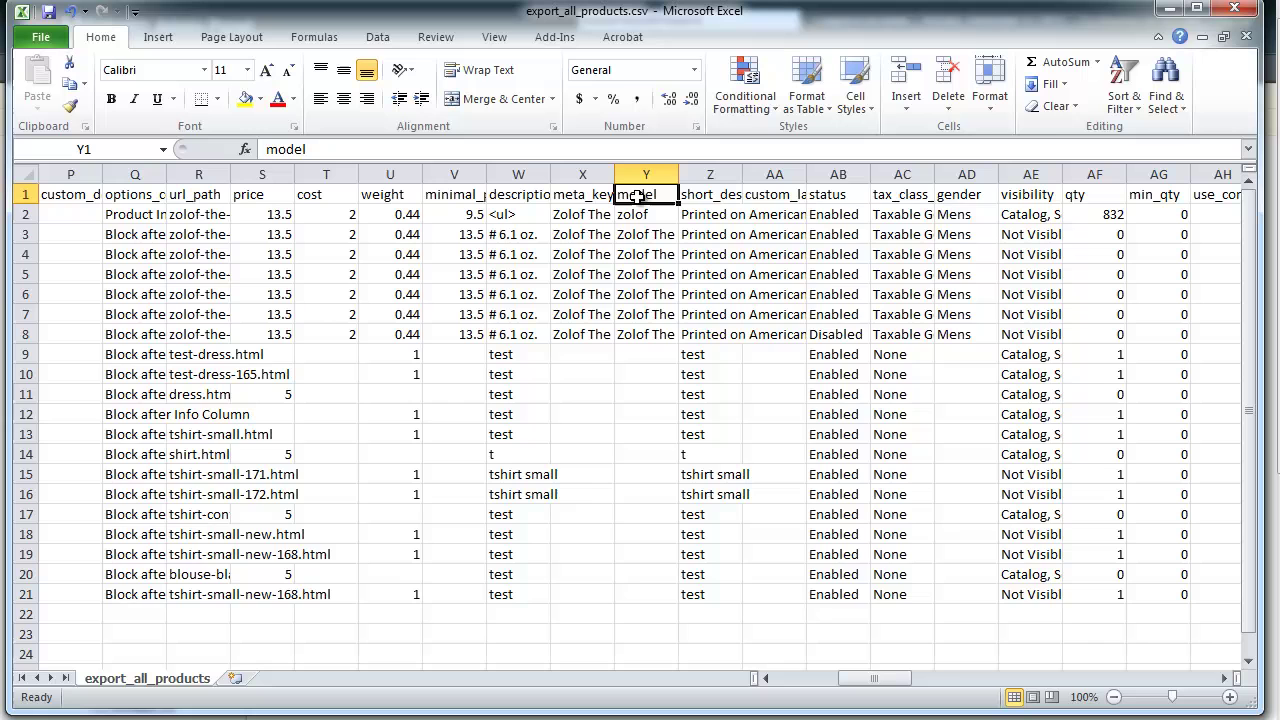
Step: Examine the short_description, custom_layout_update, status, tax_class_id and use_config_min_qty columns
left_click_drag(875, 679, 911, 679)
left_click(146, 199)
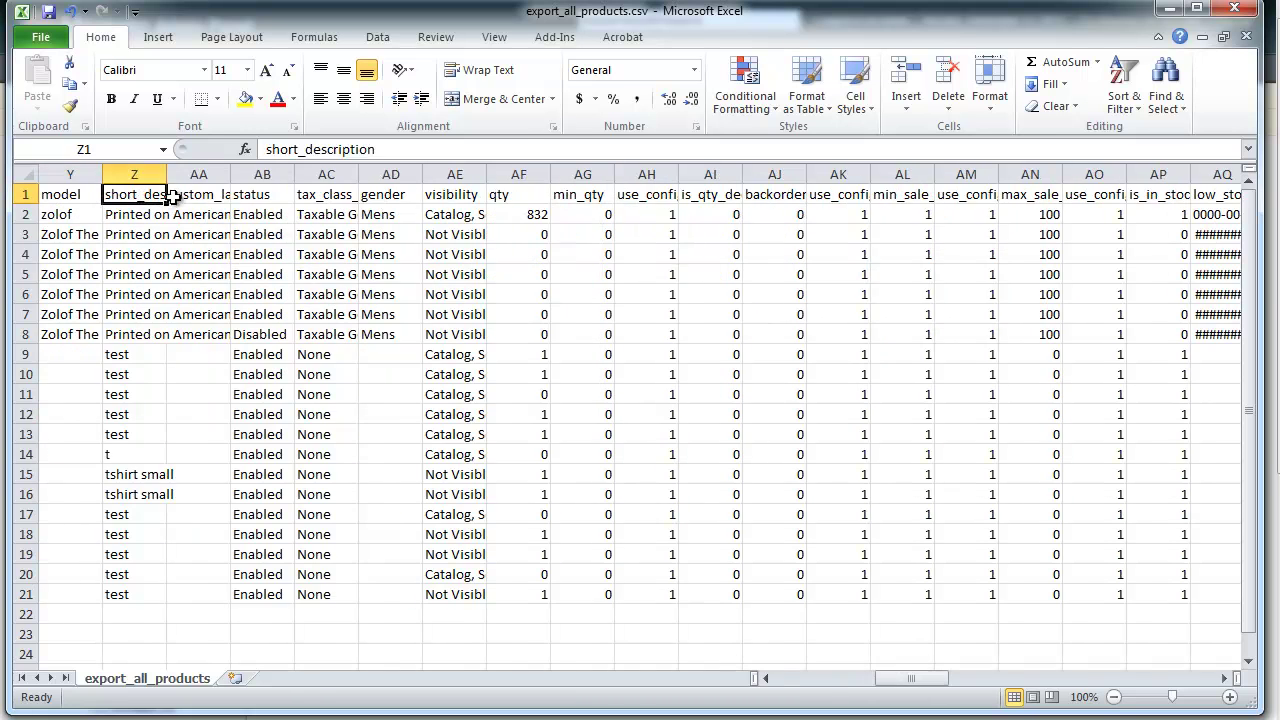
left_click(187, 198)
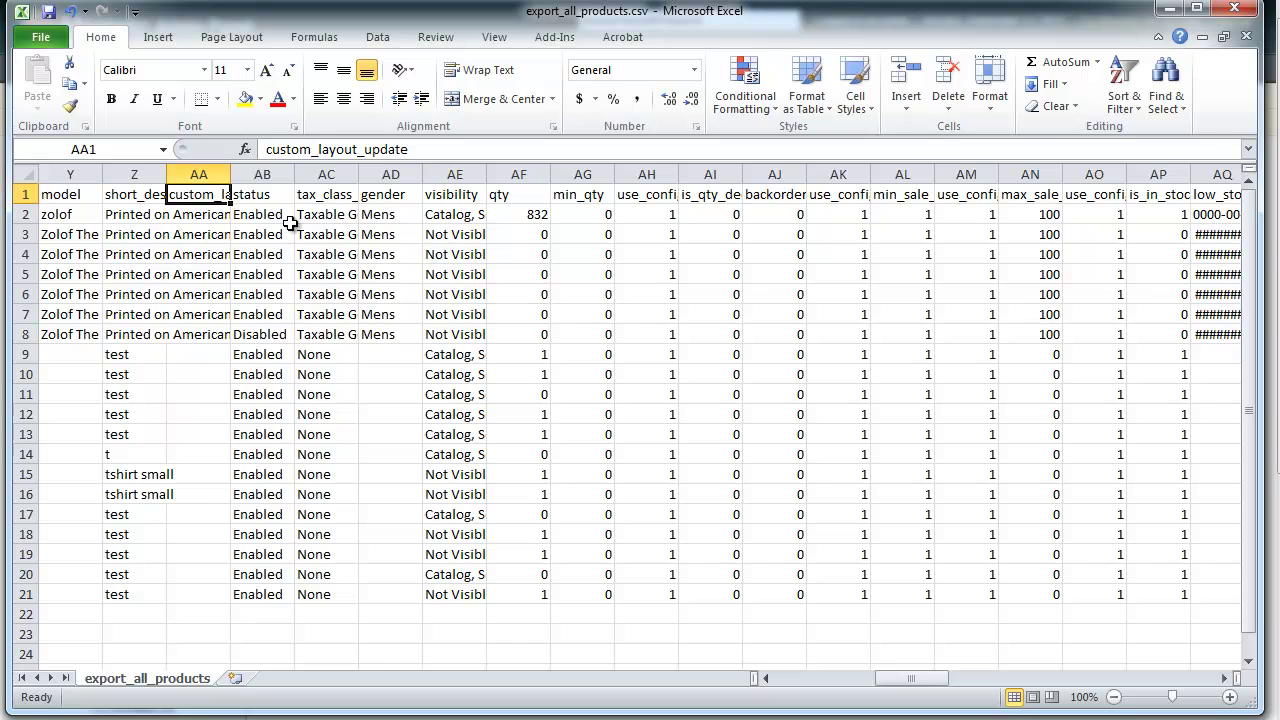
left_click(272, 199)
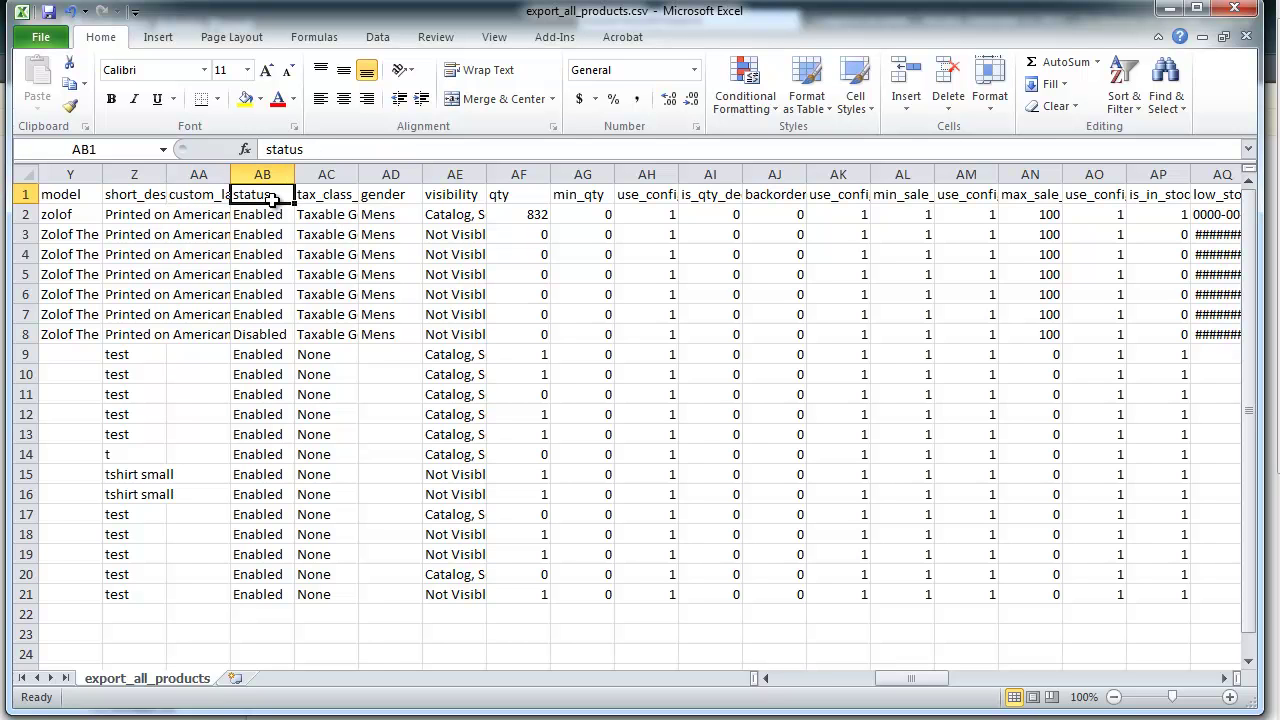
left_click(350, 199)
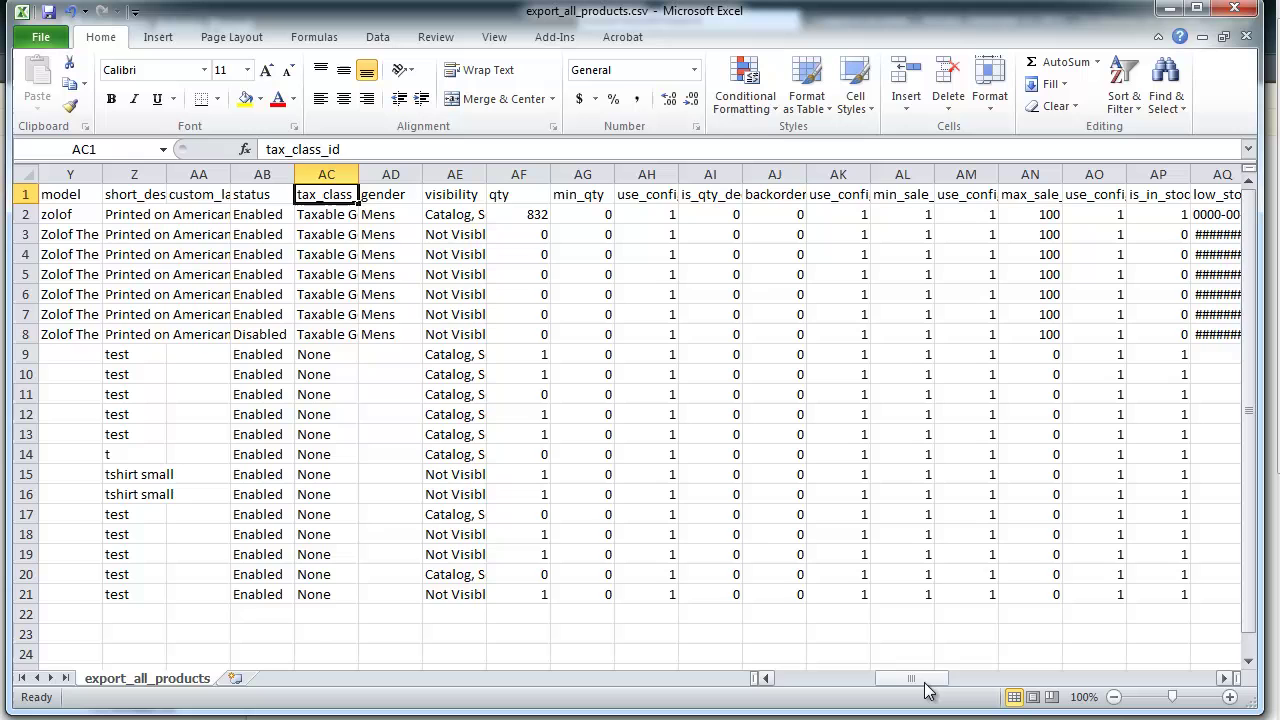
left_click_drag(921, 666, 926, 591)
scroll(871, 420, "up", 2)
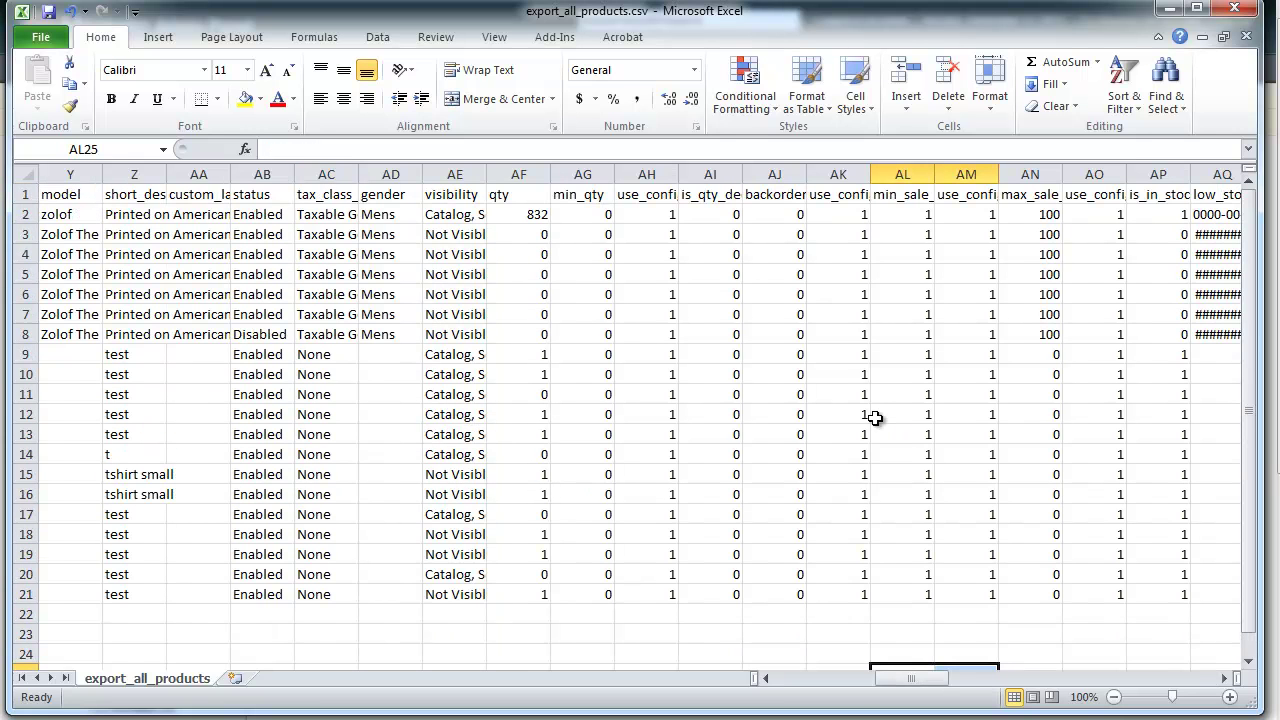
left_click(710, 294)
left_click(648, 197)
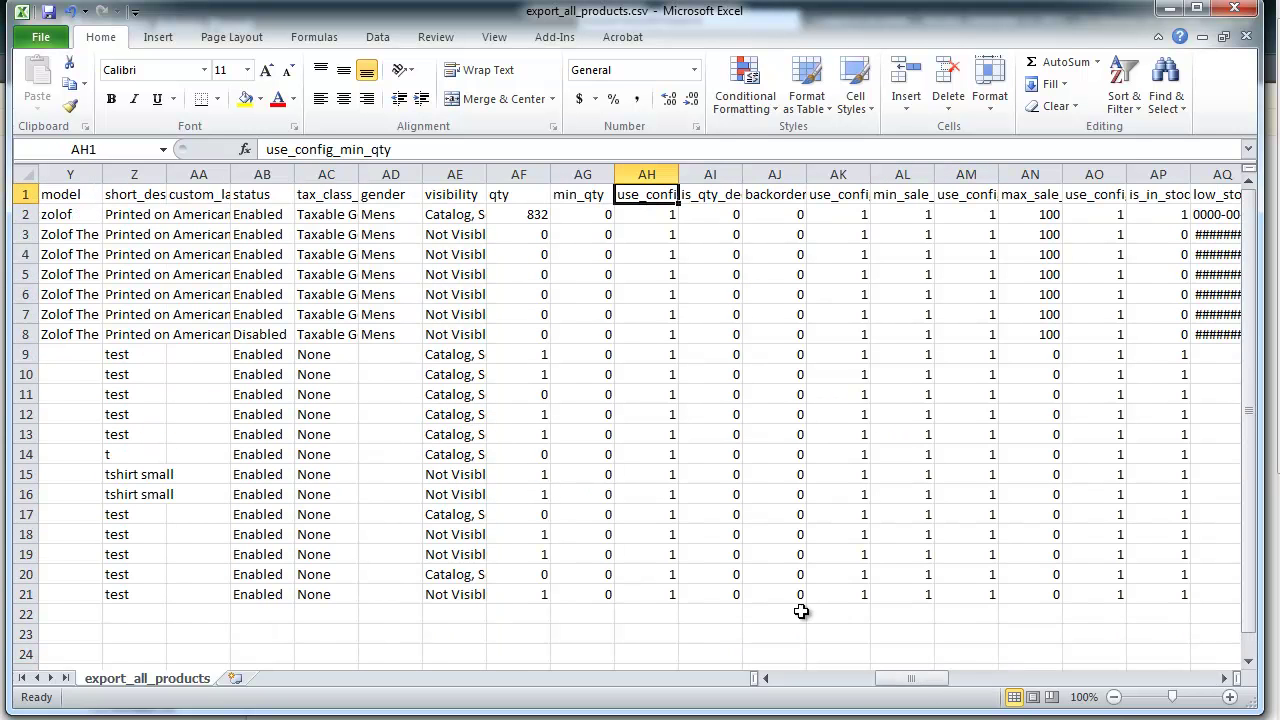
Step: Examine the product_name column, the simple, configurable and reservation entries under product_type_id, the color column and the pay-per-rental columns
left_click_drag(914, 680, 1013, 686)
left_click(514, 197)
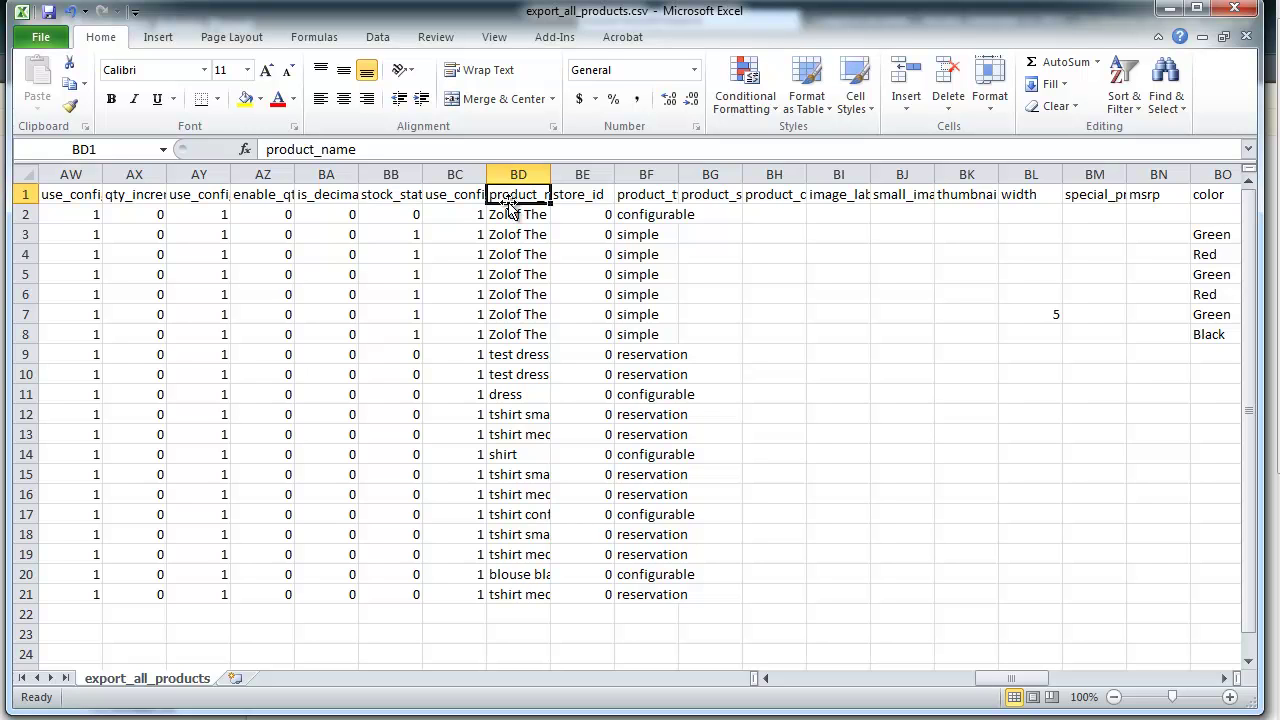
left_click(636, 195)
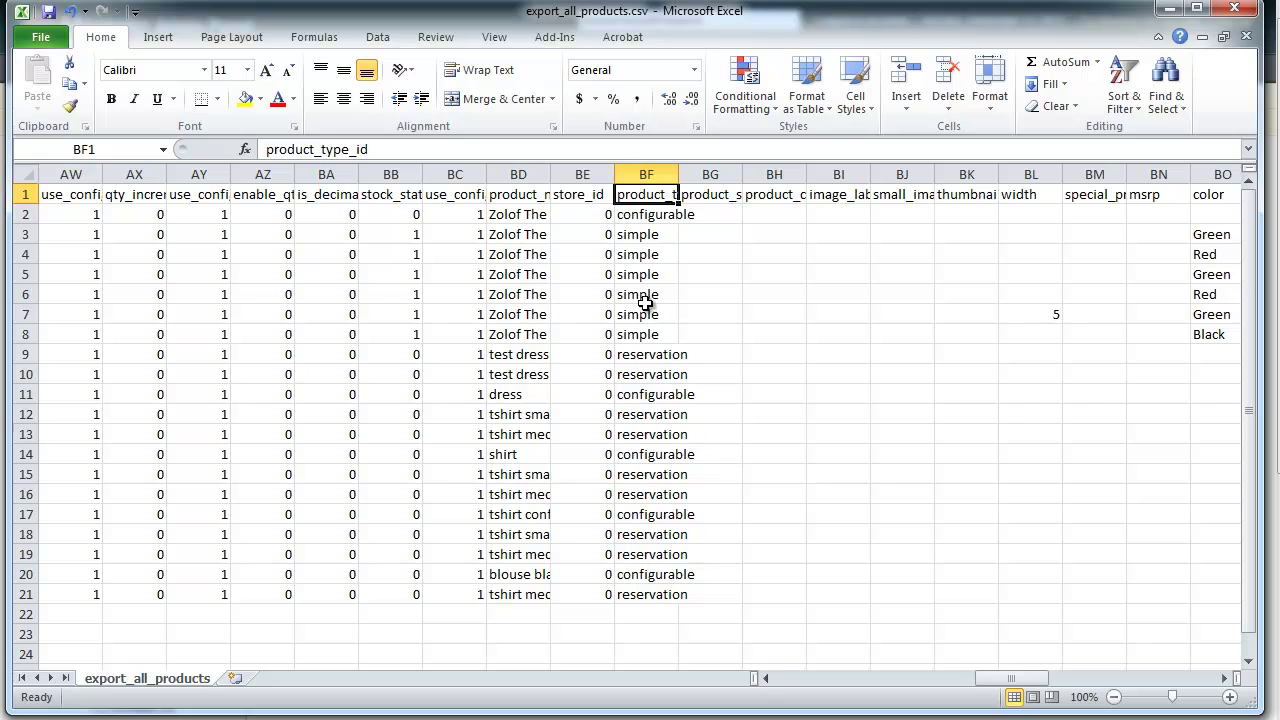
left_click(635, 238)
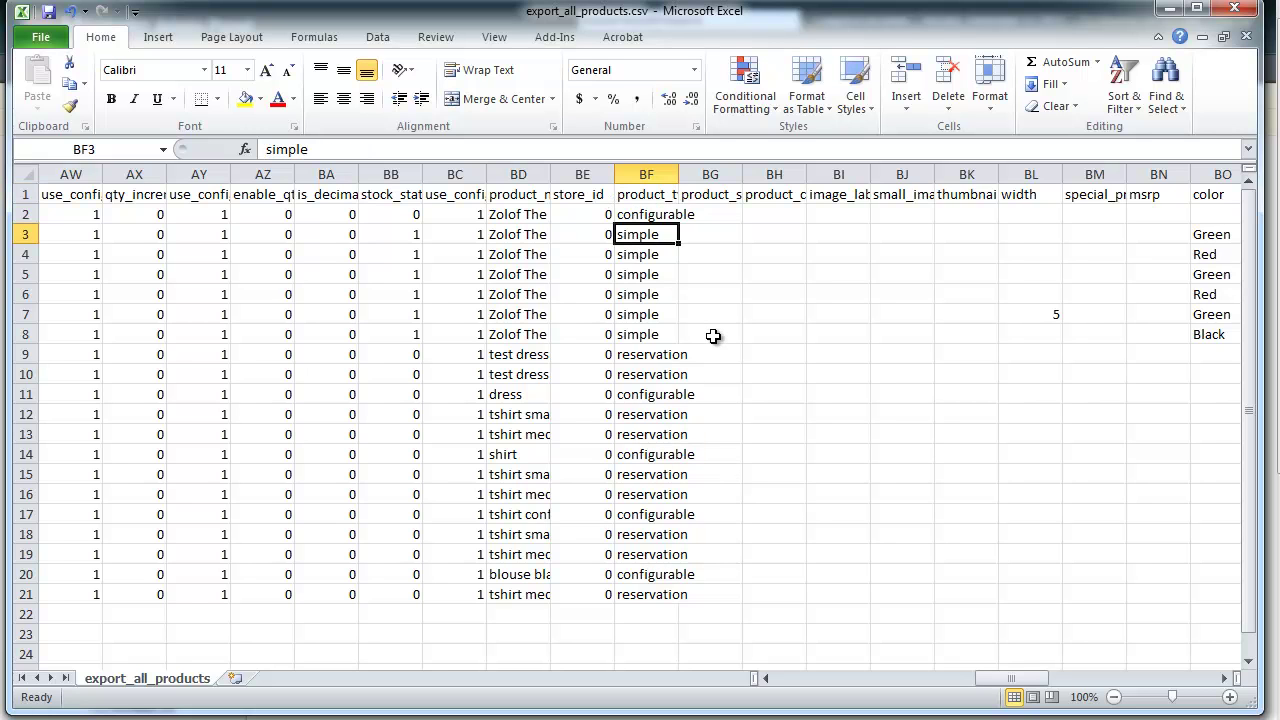
left_click(650, 212)
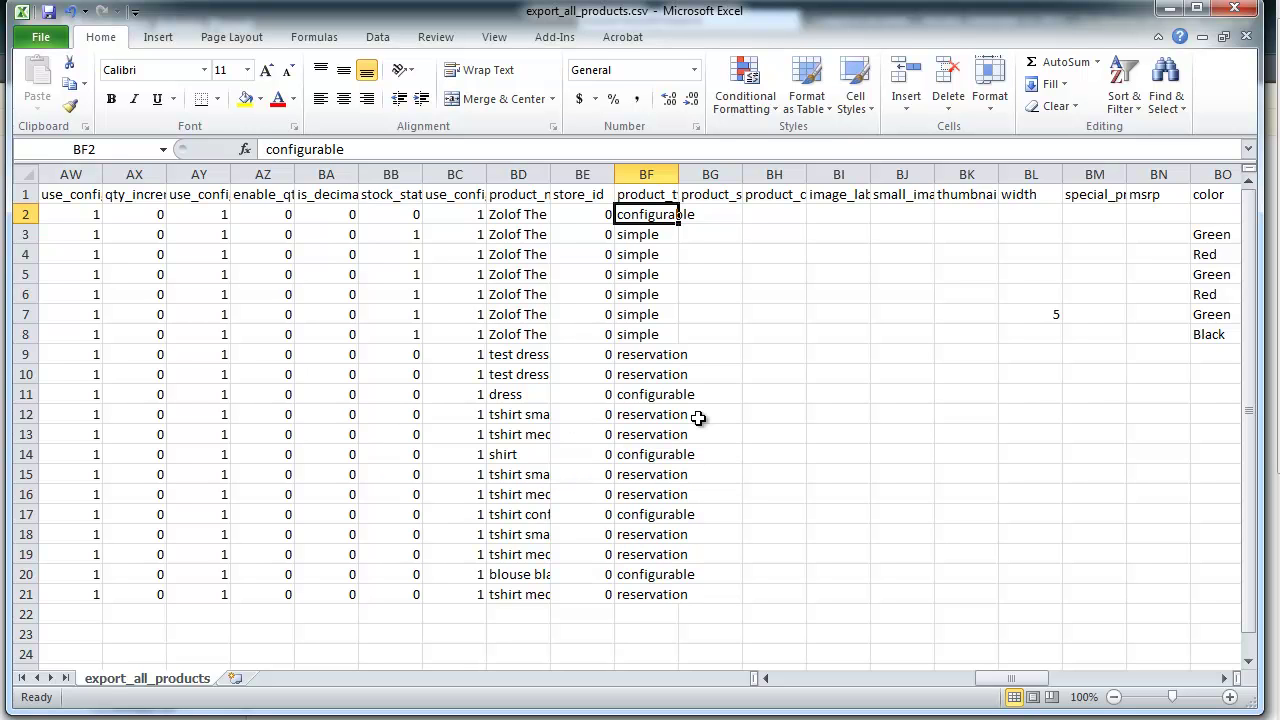
left_click(631, 356)
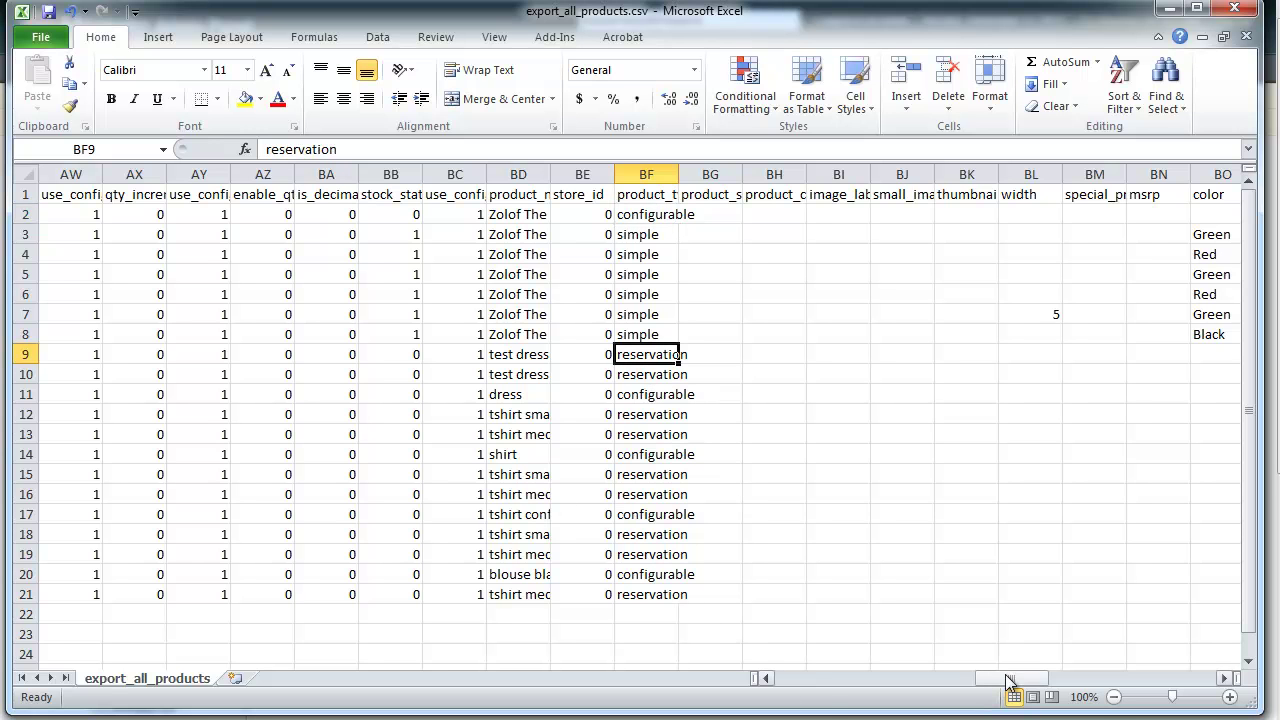
left_click_drag(1006, 678, 1050, 682)
left_click(656, 197)
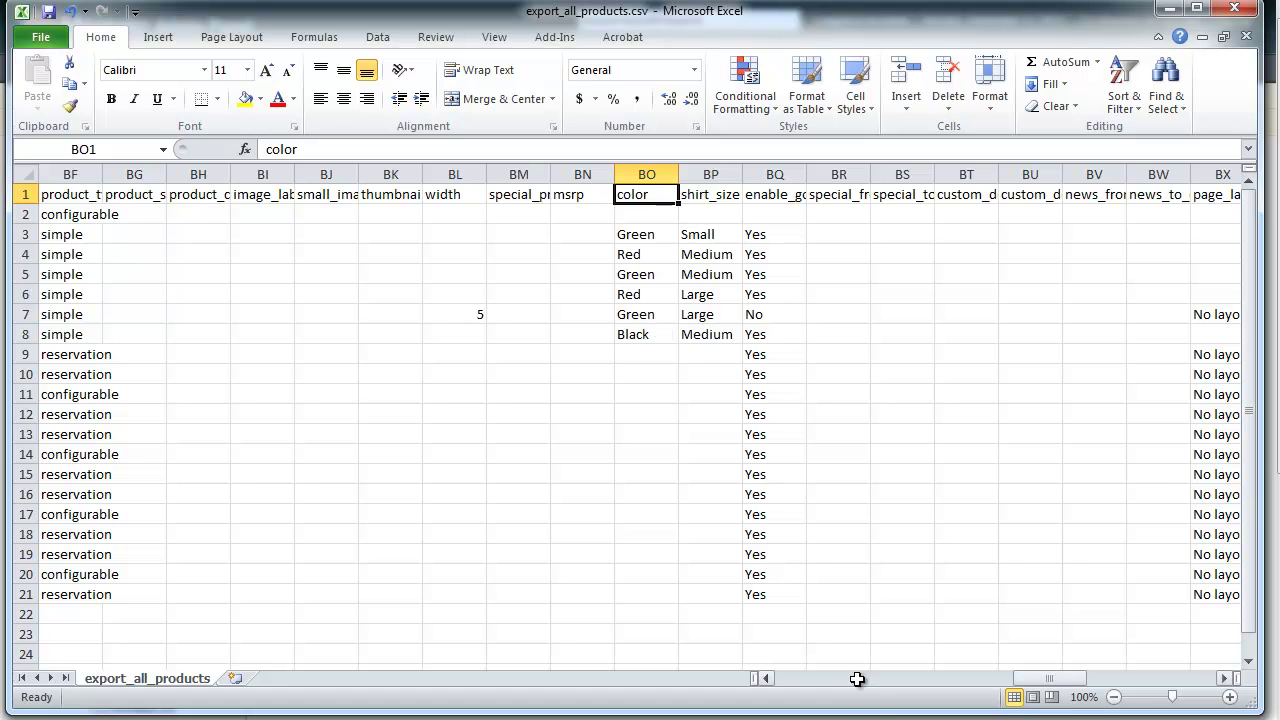
left_click_drag(1037, 685, 1114, 686)
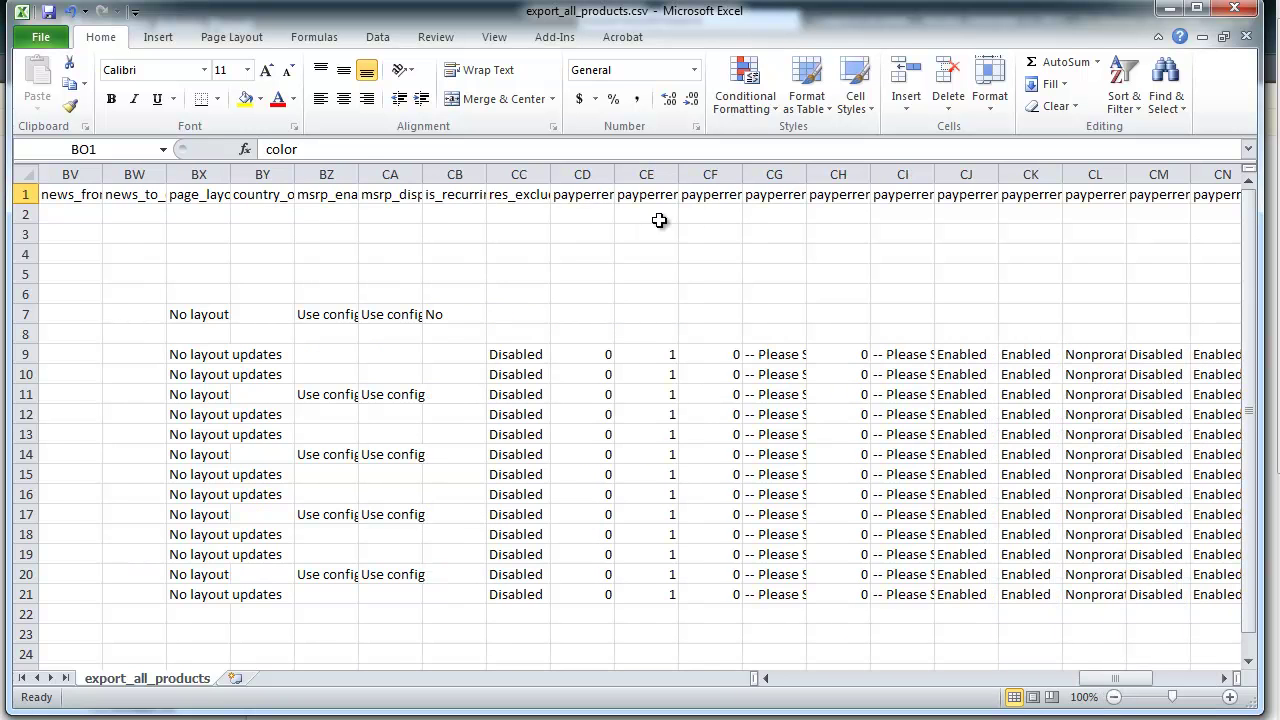
Step: Examine the payperrentals columns, including payperrentals_min_type and row 21's entries in CG and CI, and continue through the size, color3 and resprices columns
left_click(776, 196)
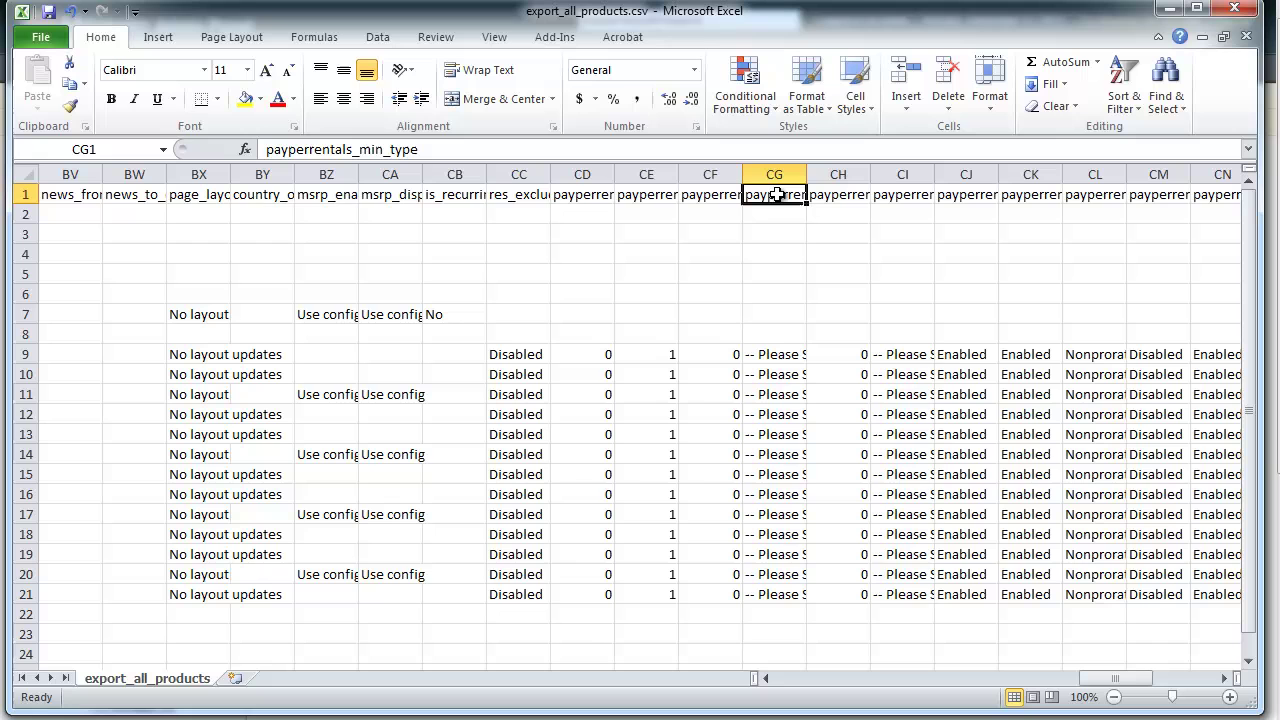
left_click(793, 594)
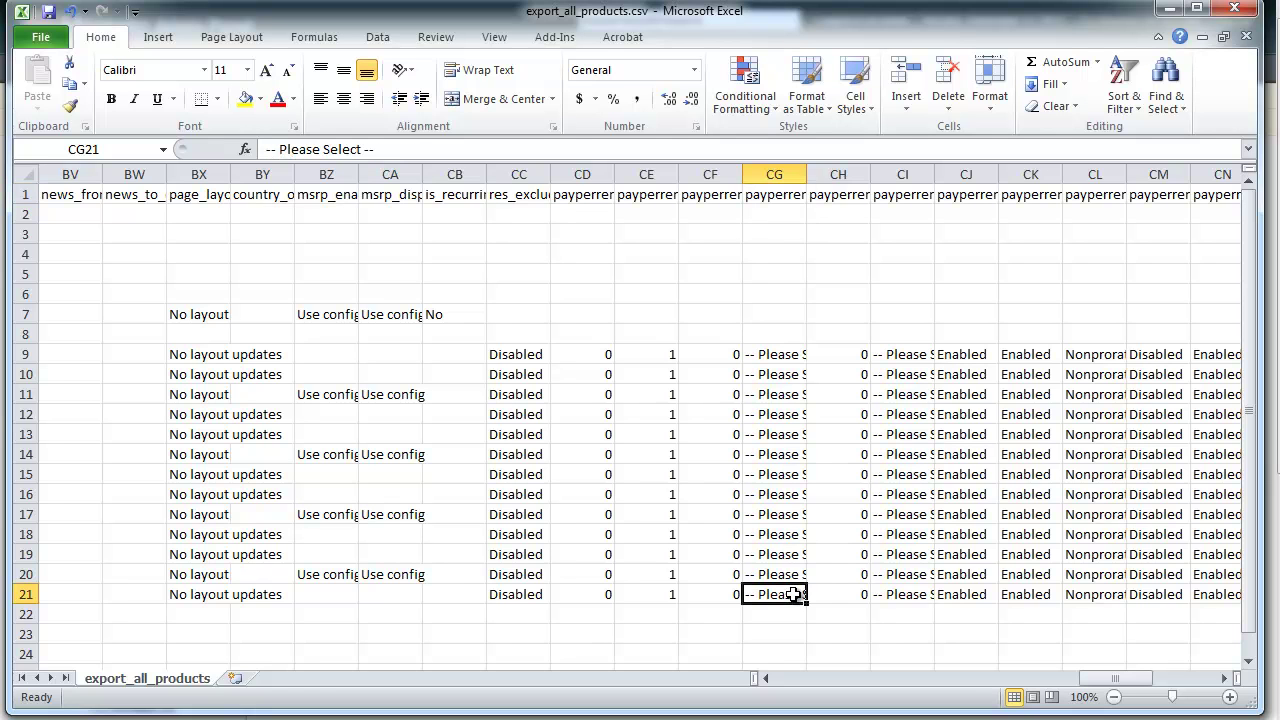
left_click(884, 595)
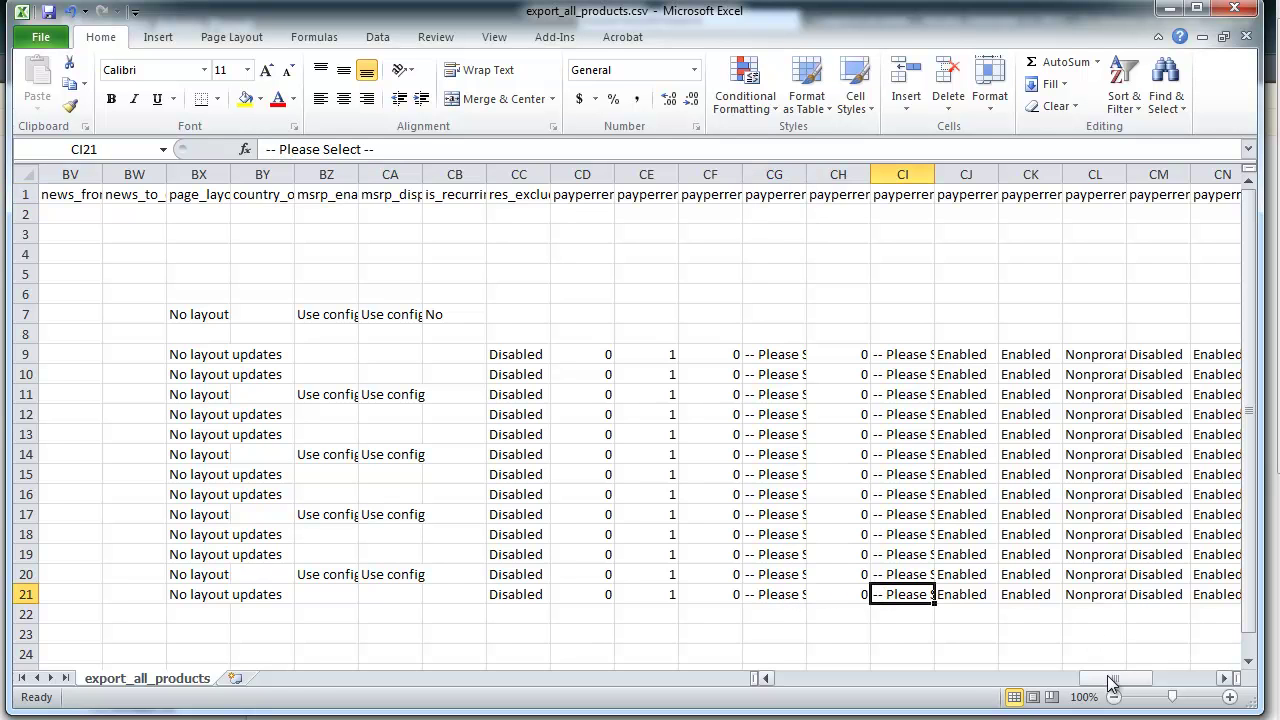
left_click_drag(1113, 680, 1127, 686)
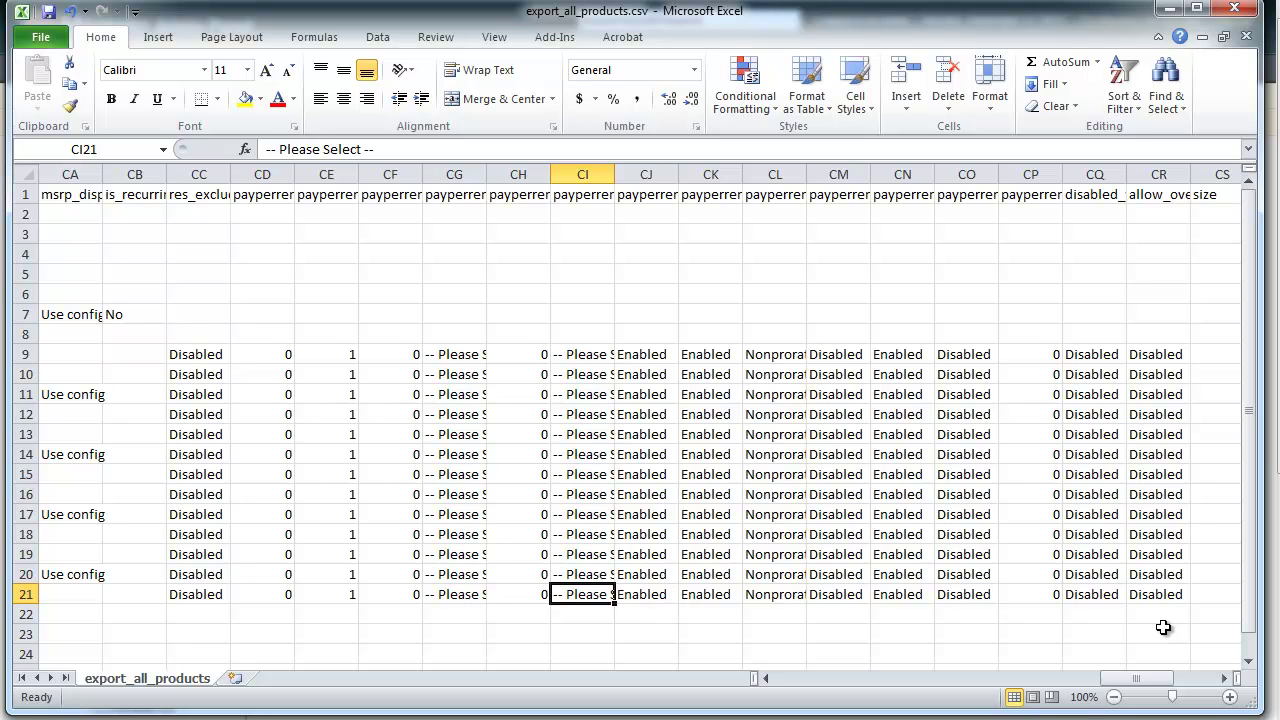
left_click_drag(1137, 680, 1190, 680)
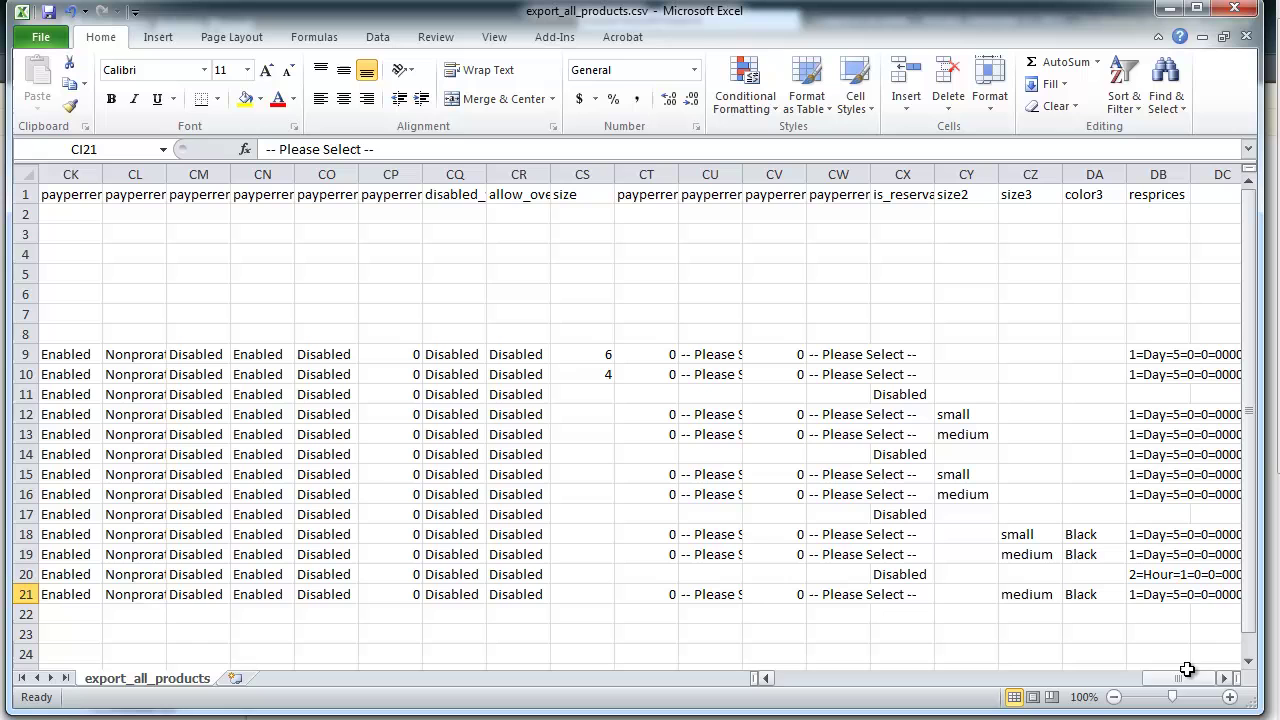
Step: Append a semicolon and a copy of the existing price string to the resprices entry in cell DB21
left_click(1148, 596)
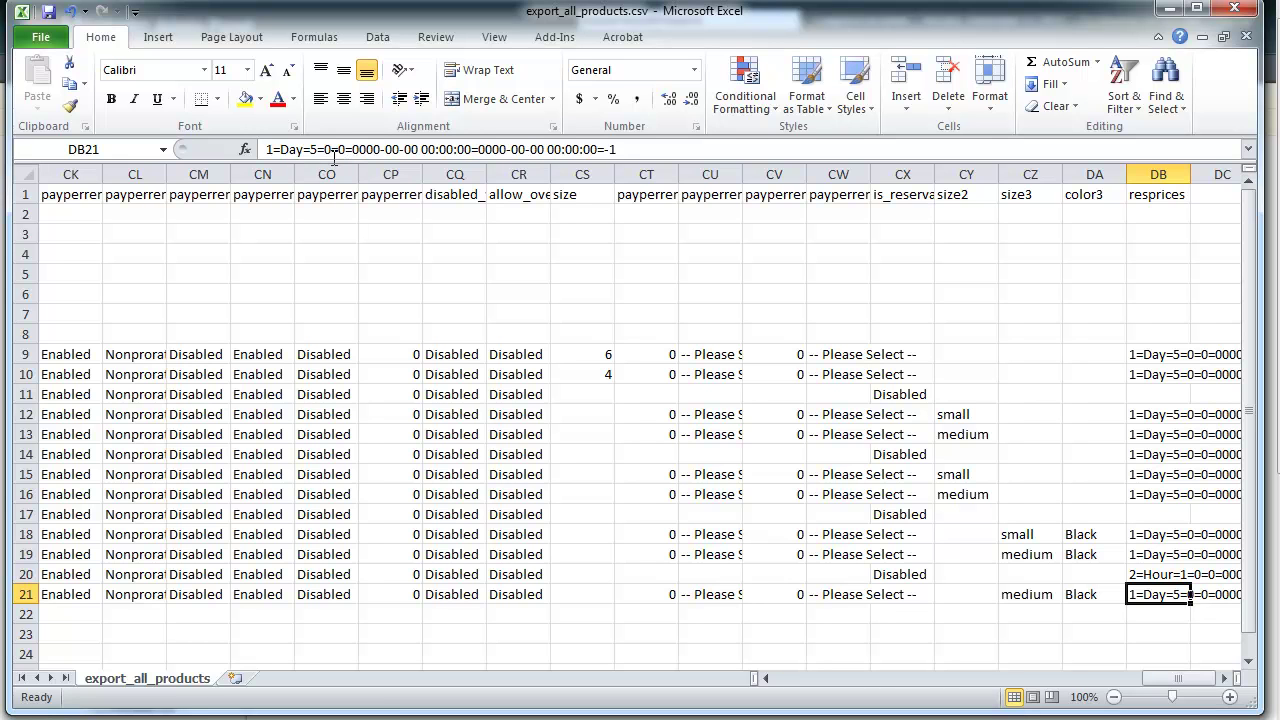
left_click(617, 150)
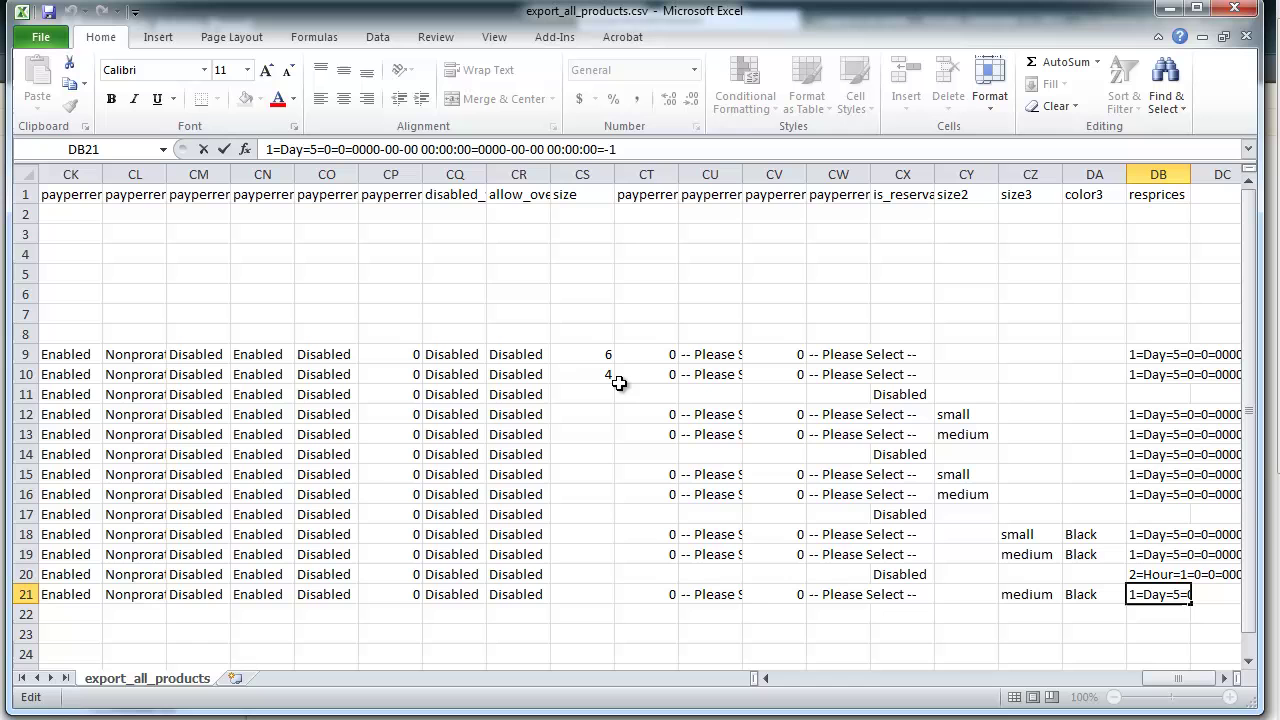
type(";")
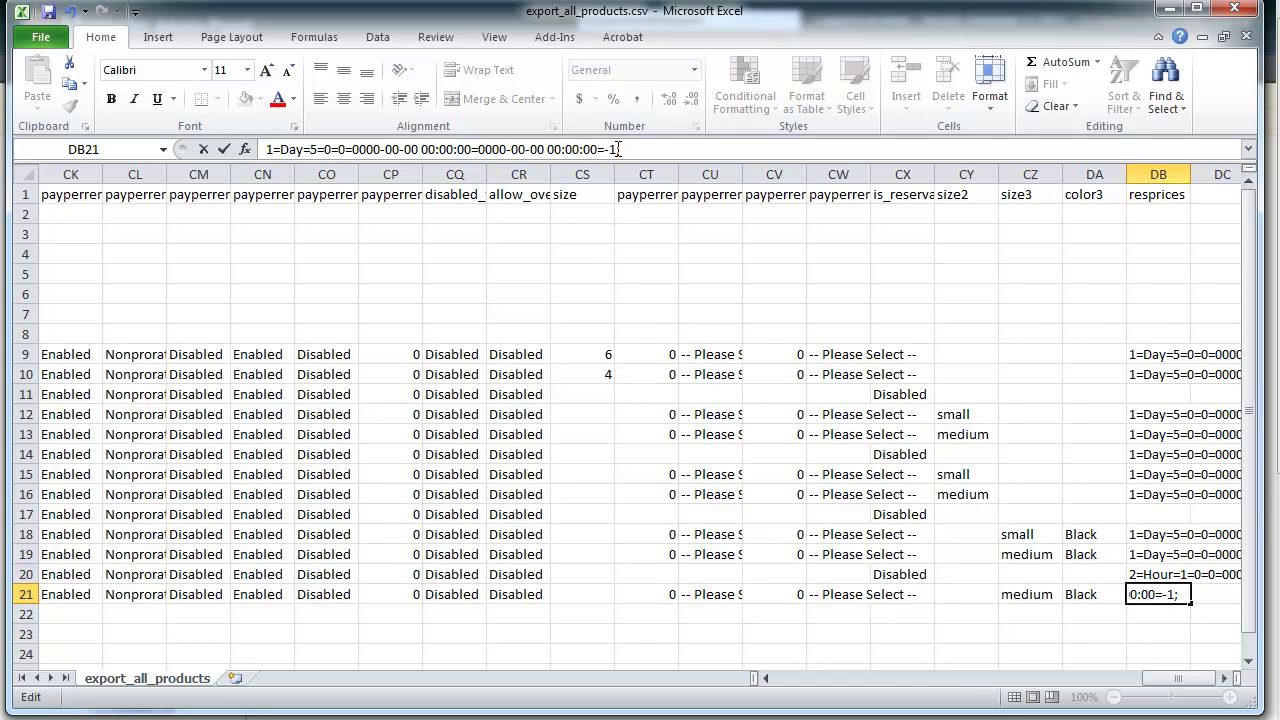
left_click_drag(617, 150, 266, 150)
key("ctrl+c")
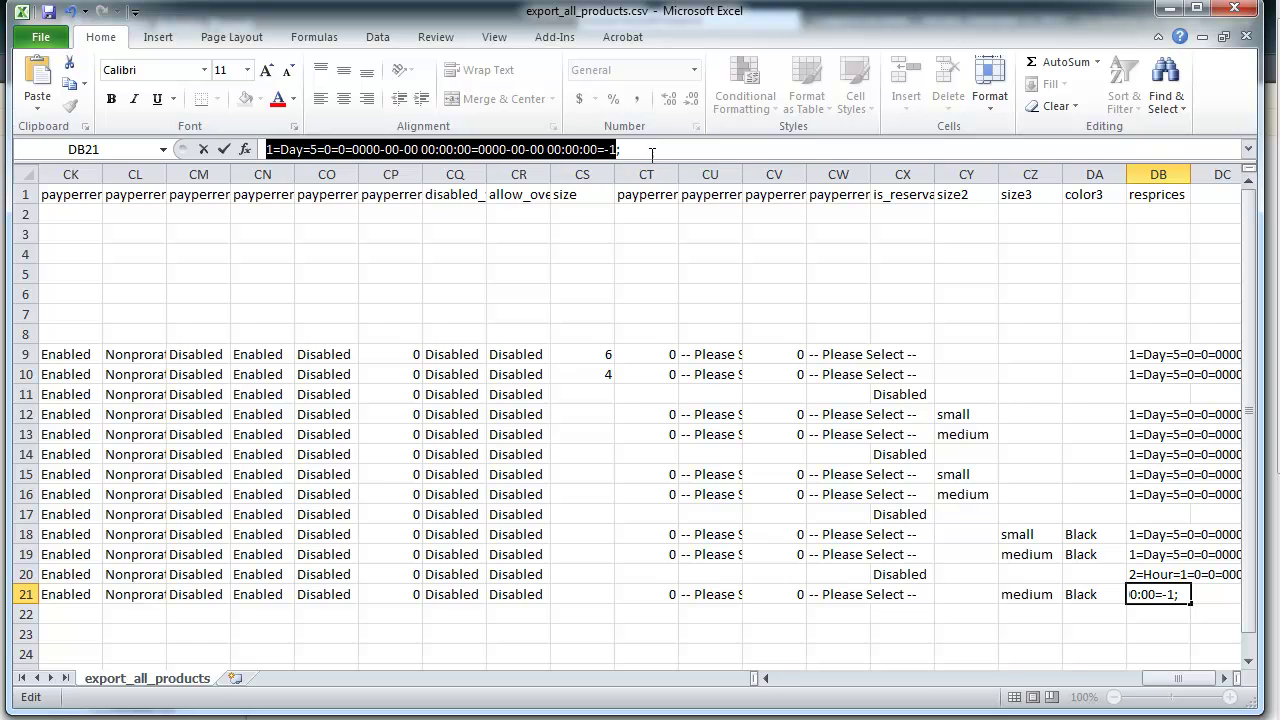
left_click(652, 153)
key("ctrl+v")
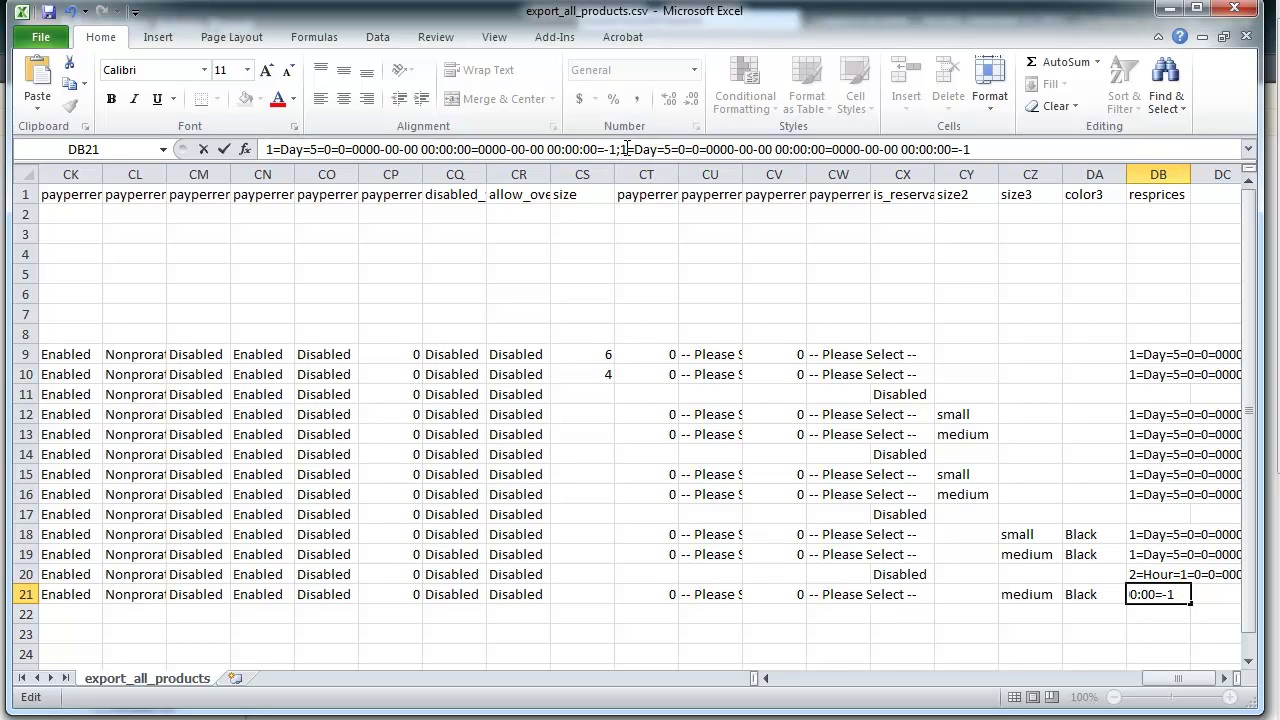
Step: Change the start of the second price string in cell DB21 to 5=Day=10 and commit the entry
key("Delete")
type("5")
type("10")
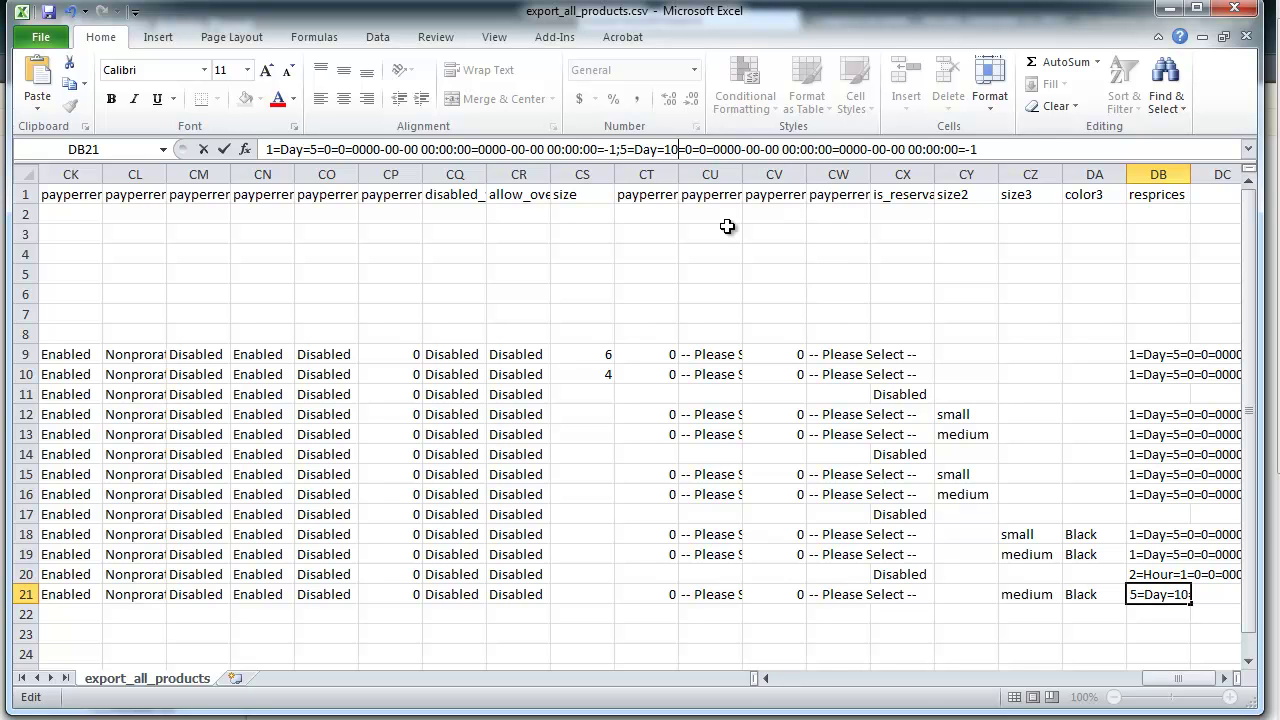
left_click(1027, 454)
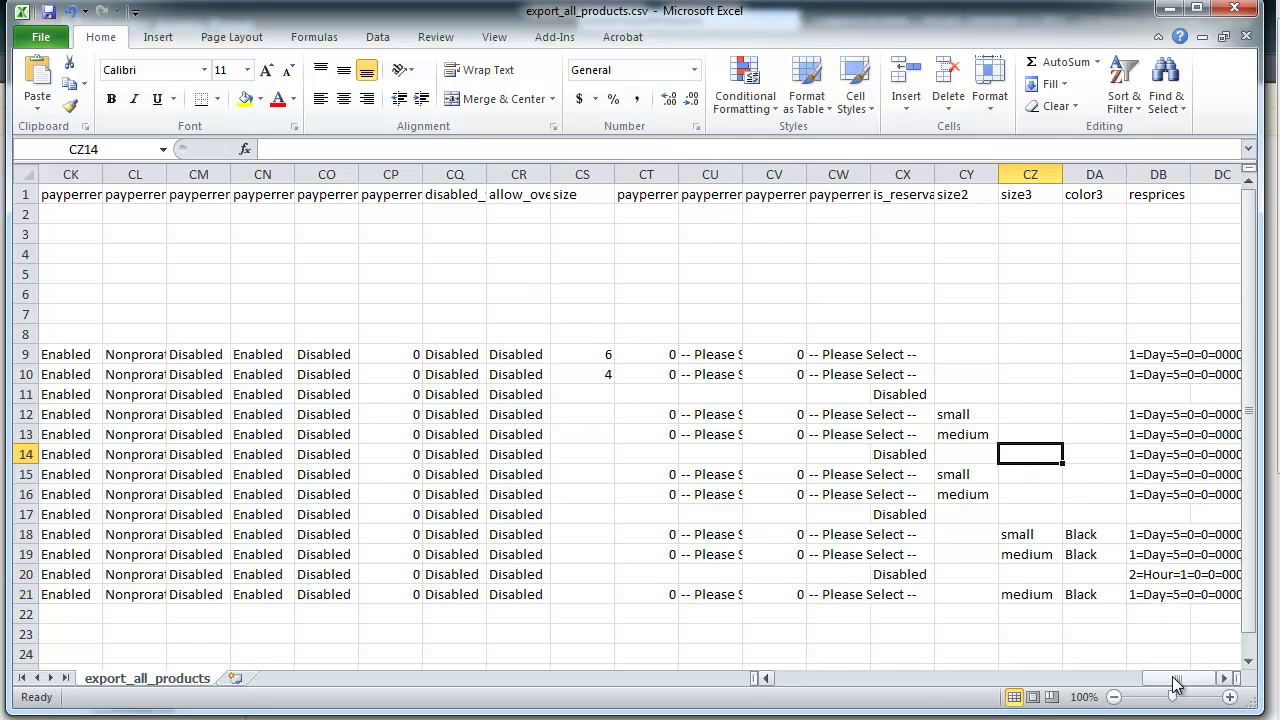
Step: Return to the first columns and save export_all_products.csv, keeping the CSV (Comma delimited) format
left_click_drag(1178, 679, 760, 690)
key("ctrl+s")
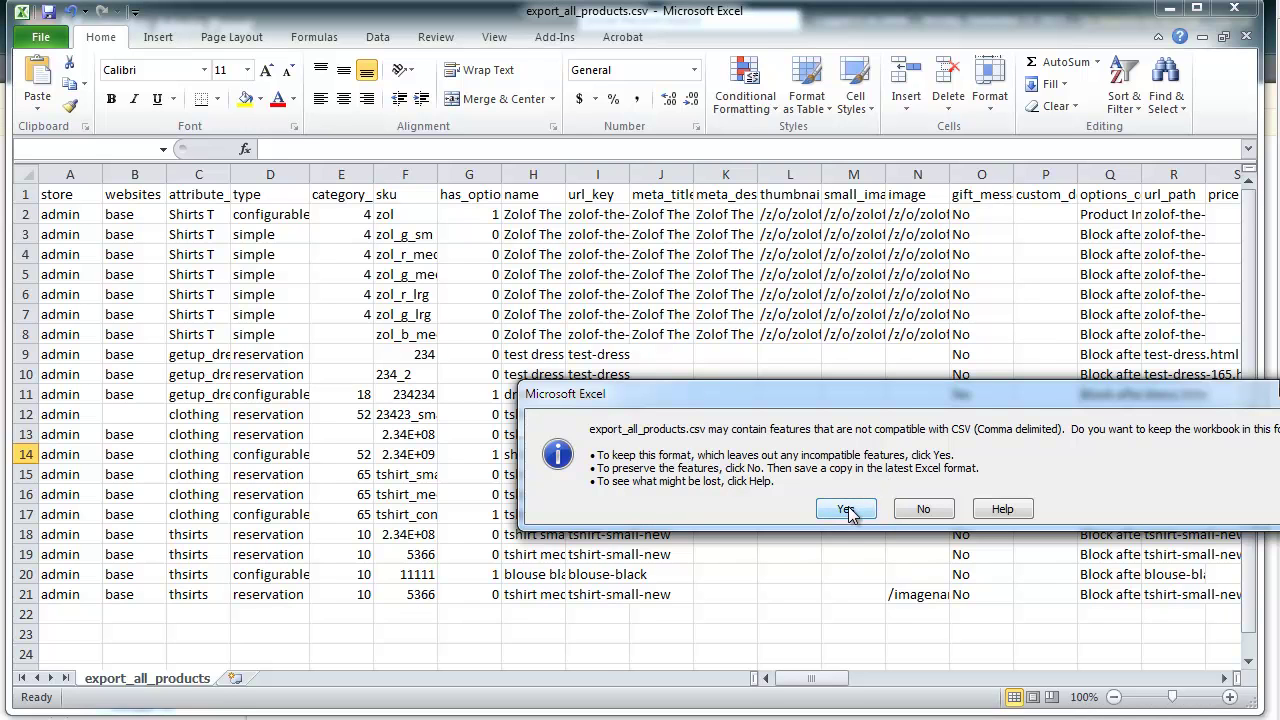
left_click(846, 510)
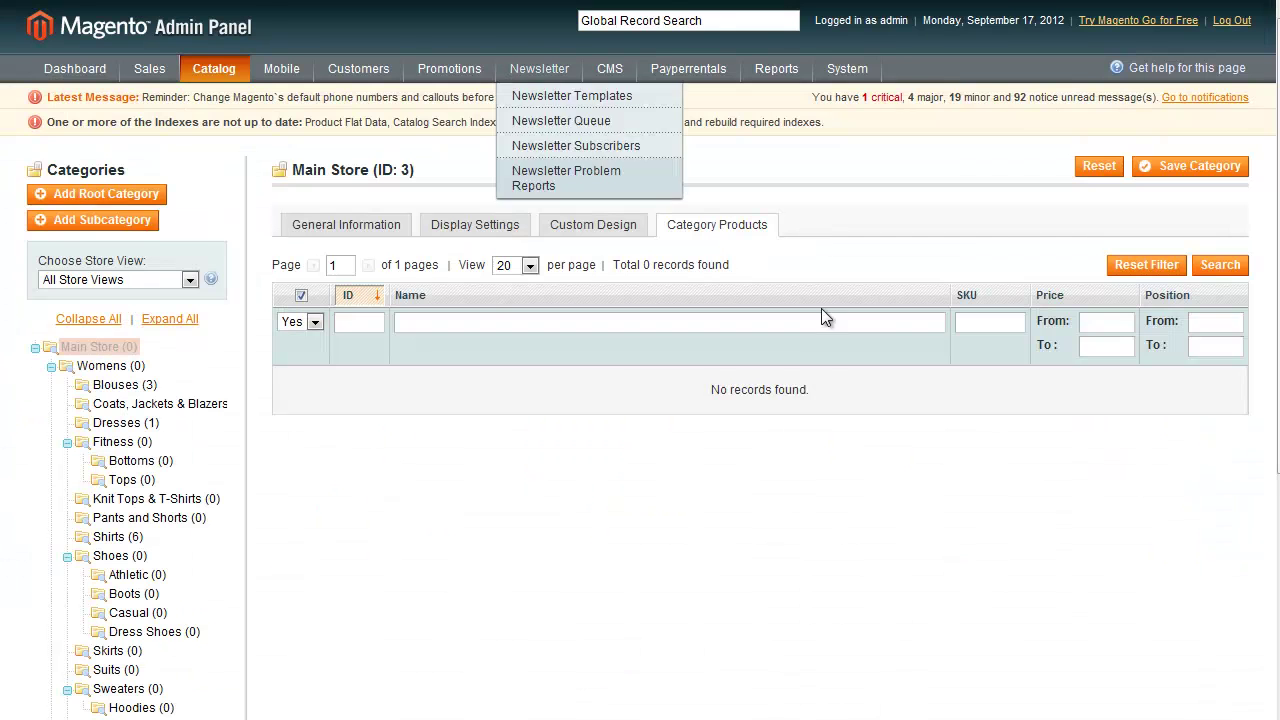
Step: Switch to the Magento Admin Panel and open the Import All Products profile from the Dataflow profiles
mouse_move(847, 68)
mouse_move(864, 172)
mouse_move(866, 220)
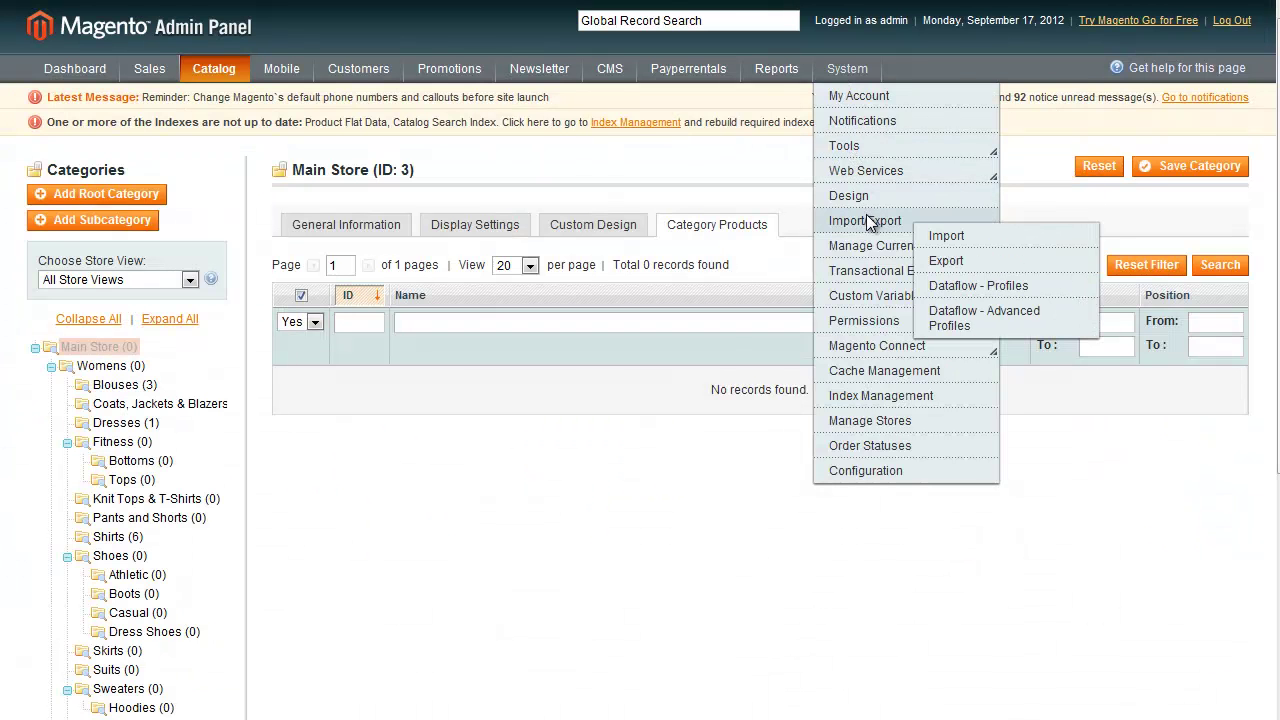
left_click(1045, 288)
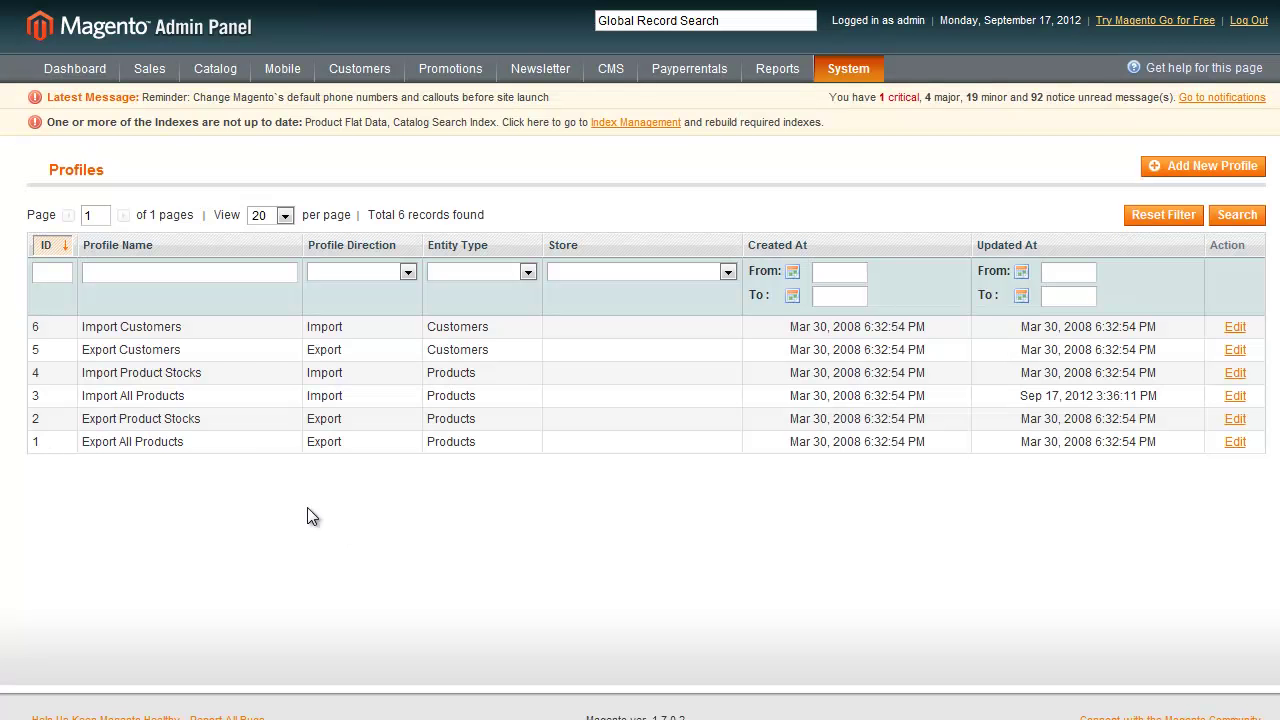
left_click(260, 402)
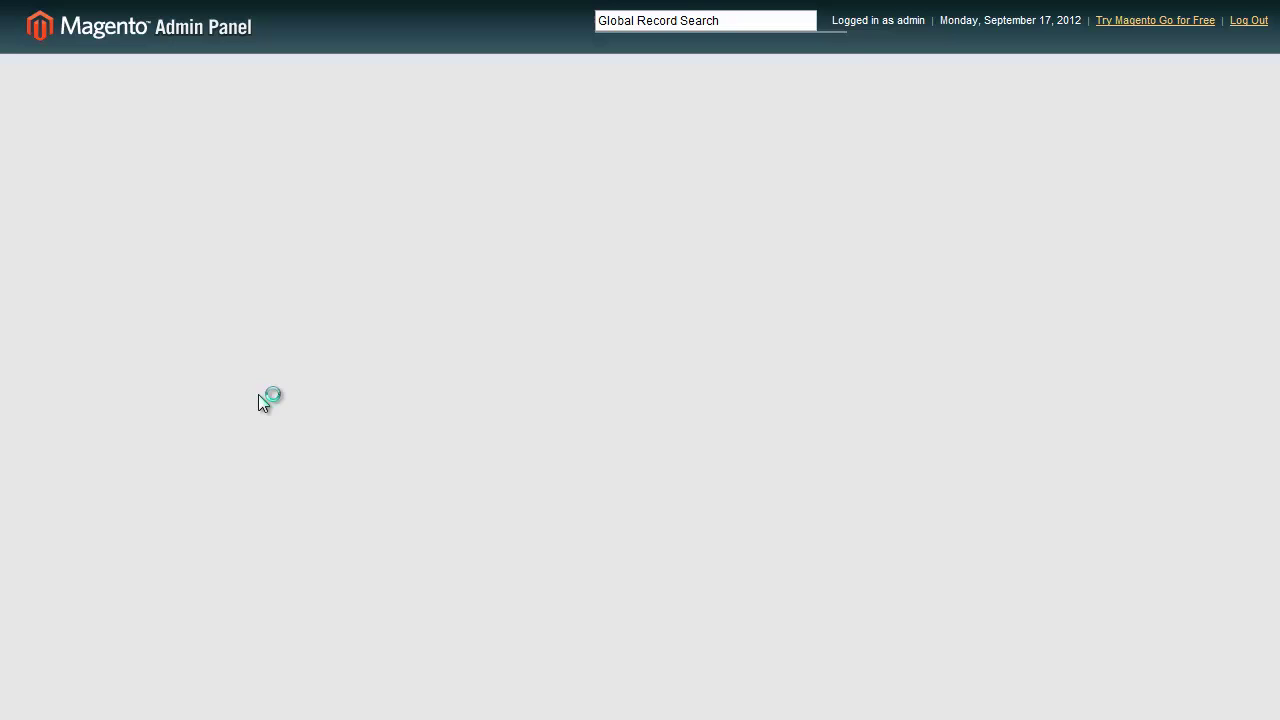
Step: Choose export_all_products.csv as File 1 to upload and save the Import All Products profile while continuing to edit it
left_click(148, 226)
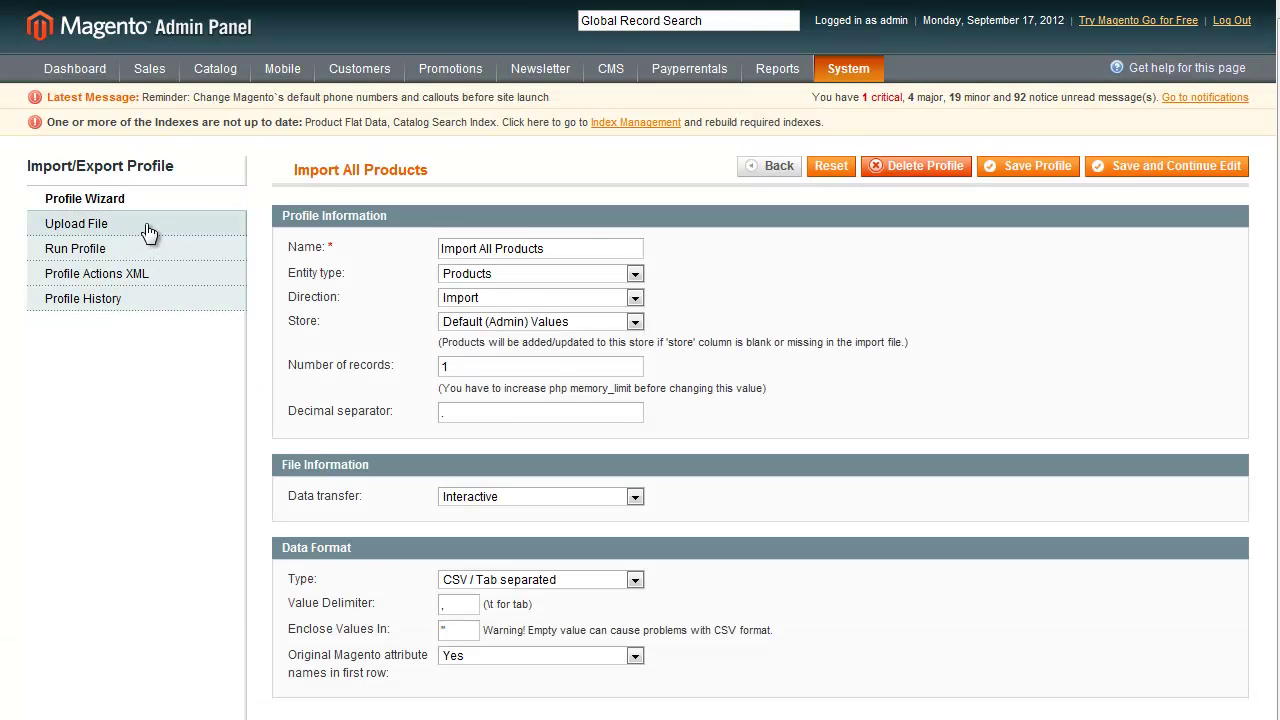
left_click(465, 367)
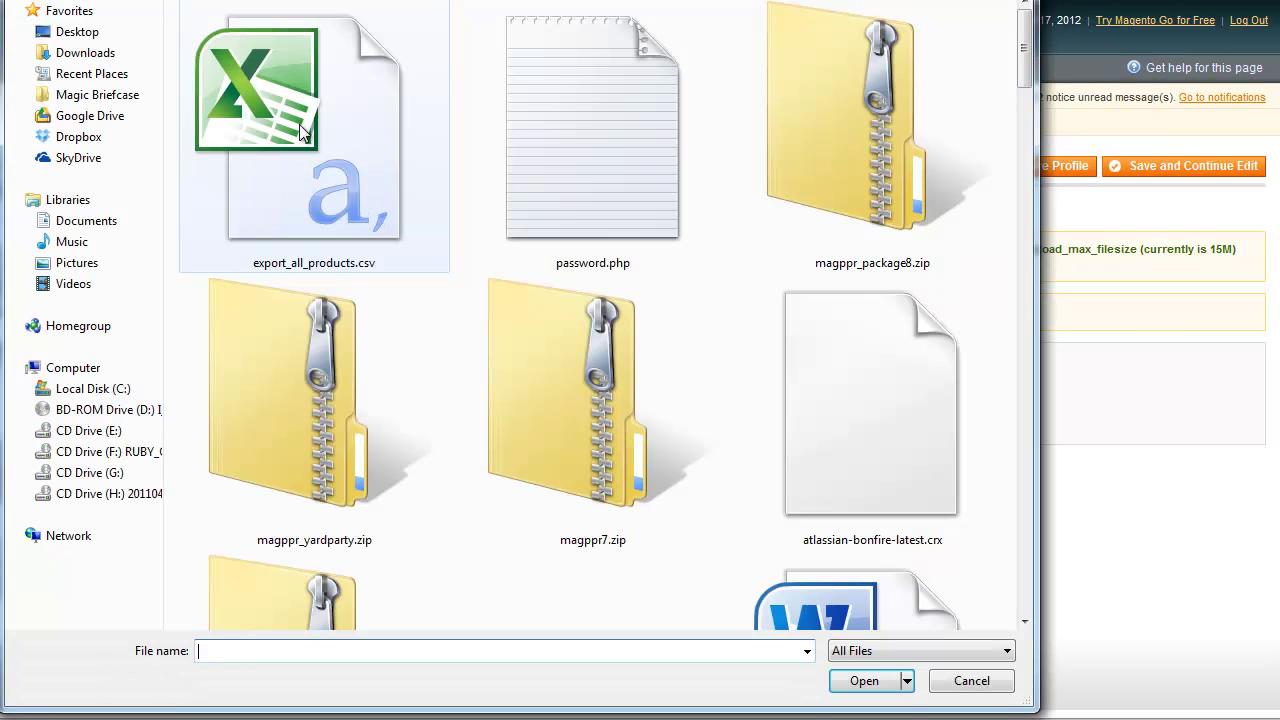
key("Escape")
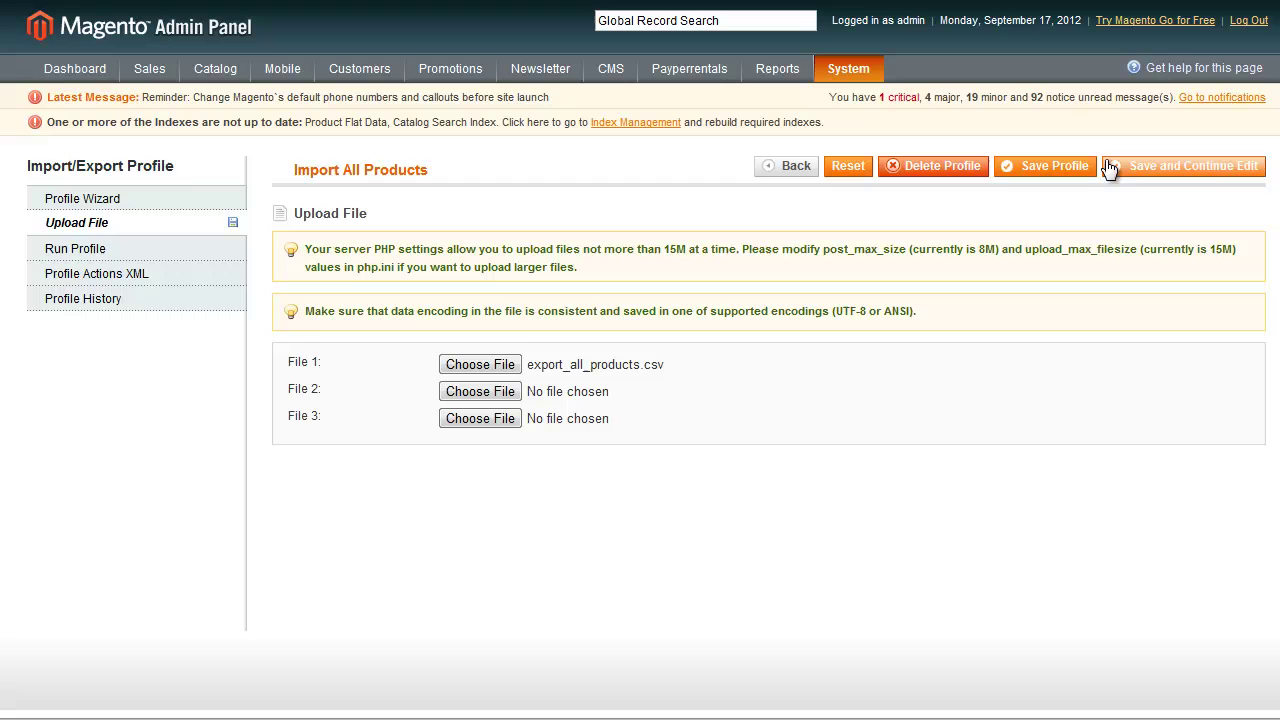
left_click(1165, 165)
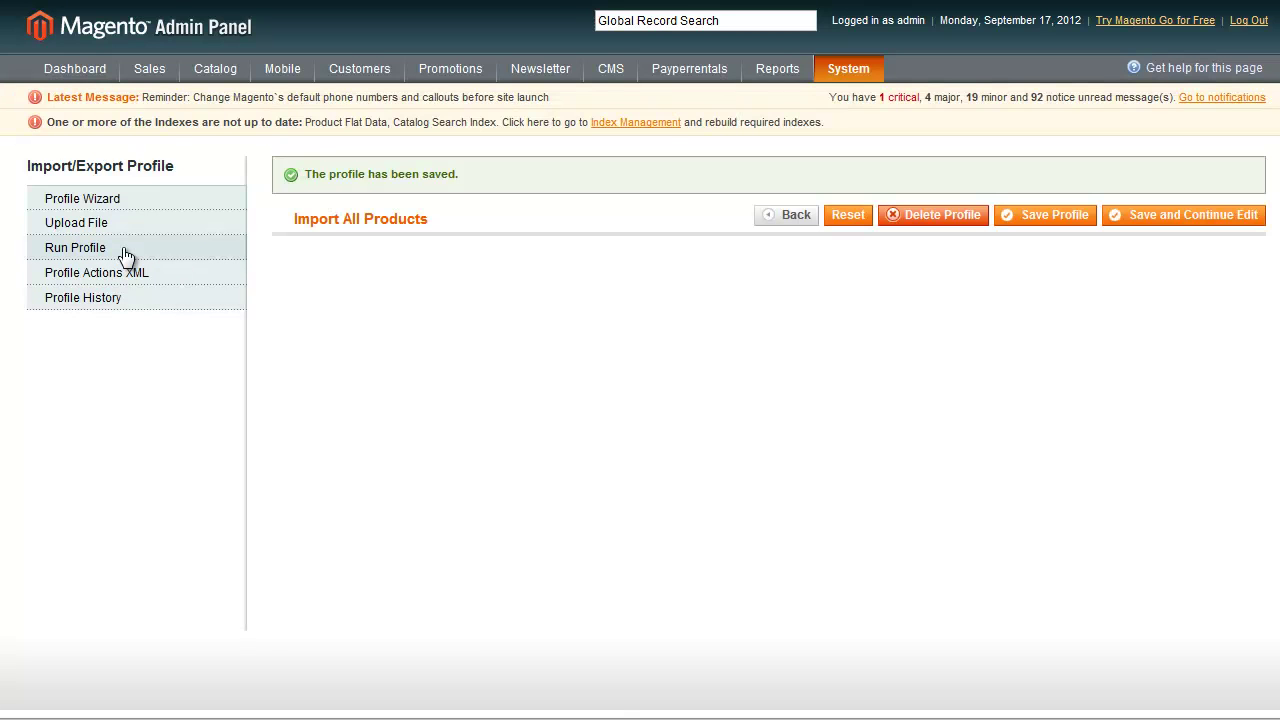
left_click(125, 256)
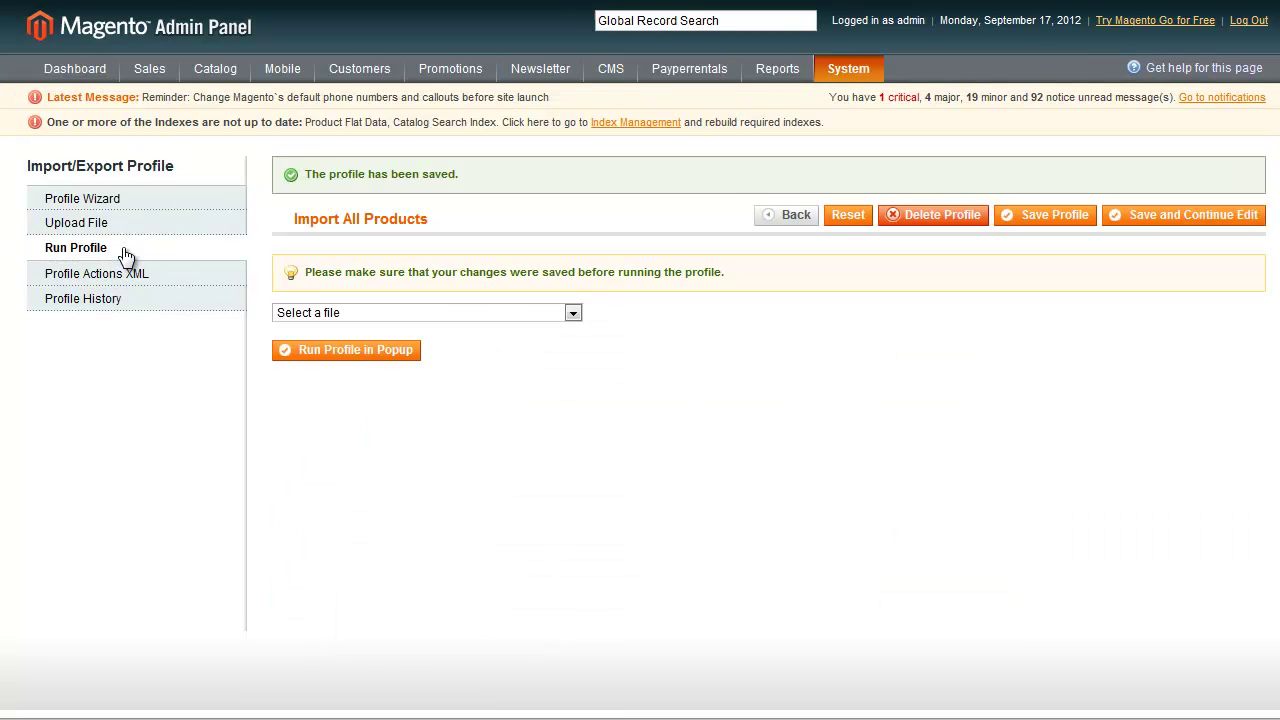
left_click(390, 313)
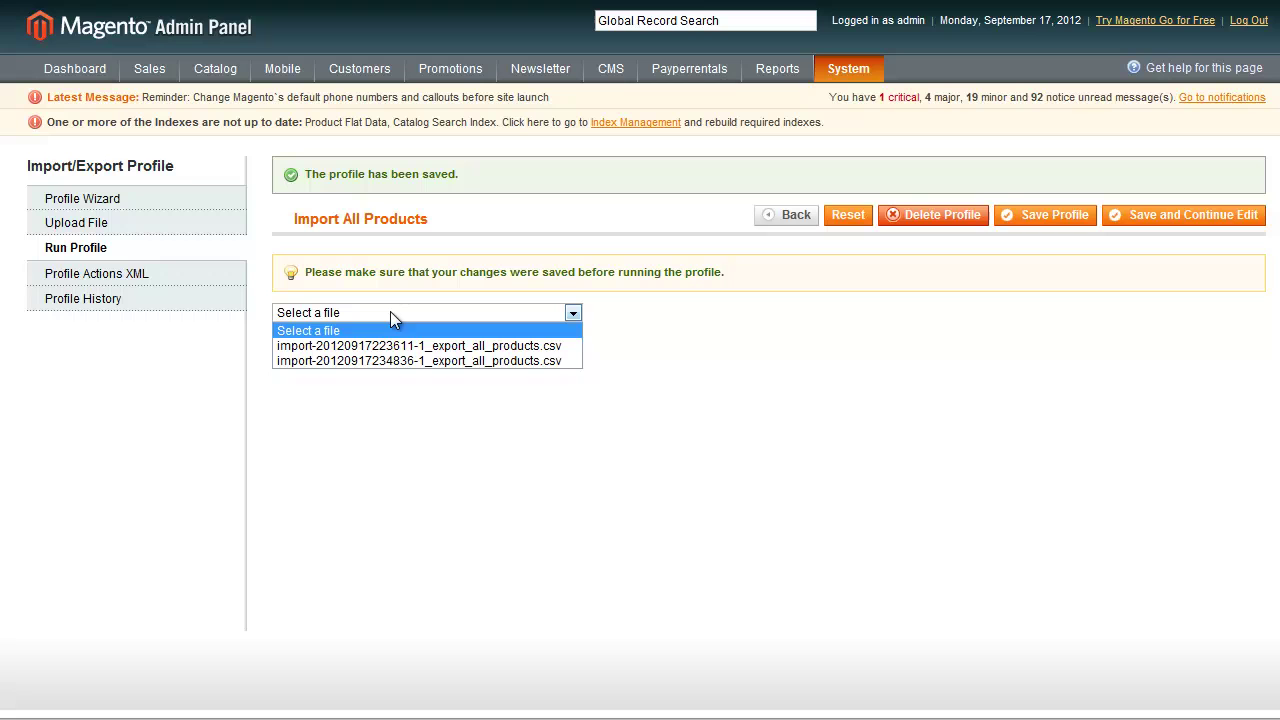
left_click(400, 350)
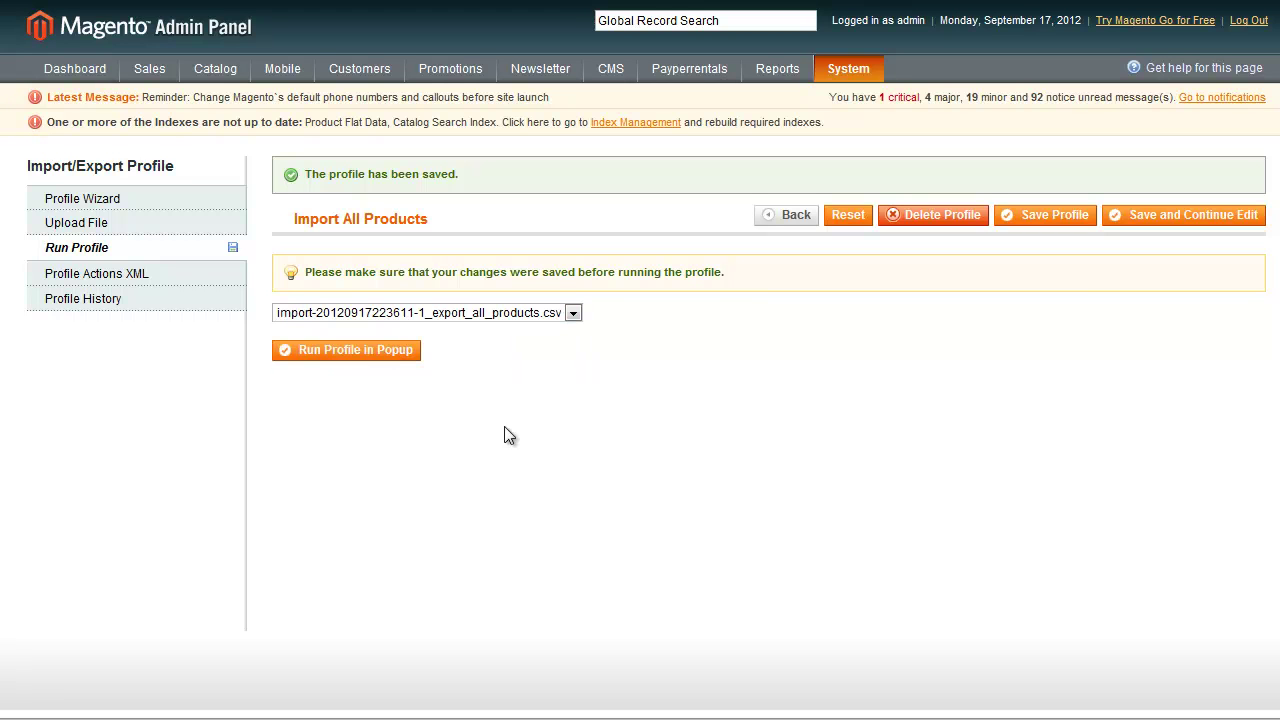